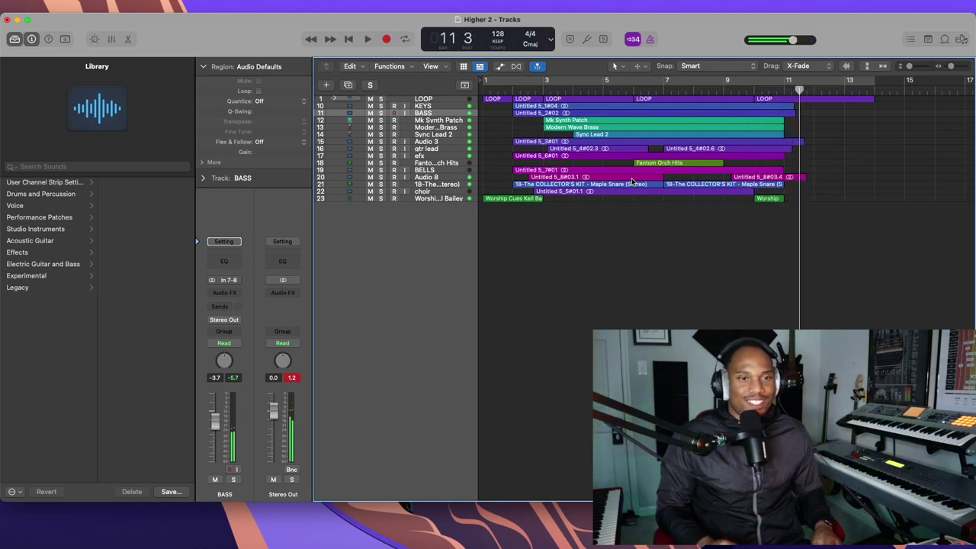
Step: Expand the LOOP track stack and solo its Cali Samples, Latin Kit and African Kit tracks
{"action": "key", "text": "space"}
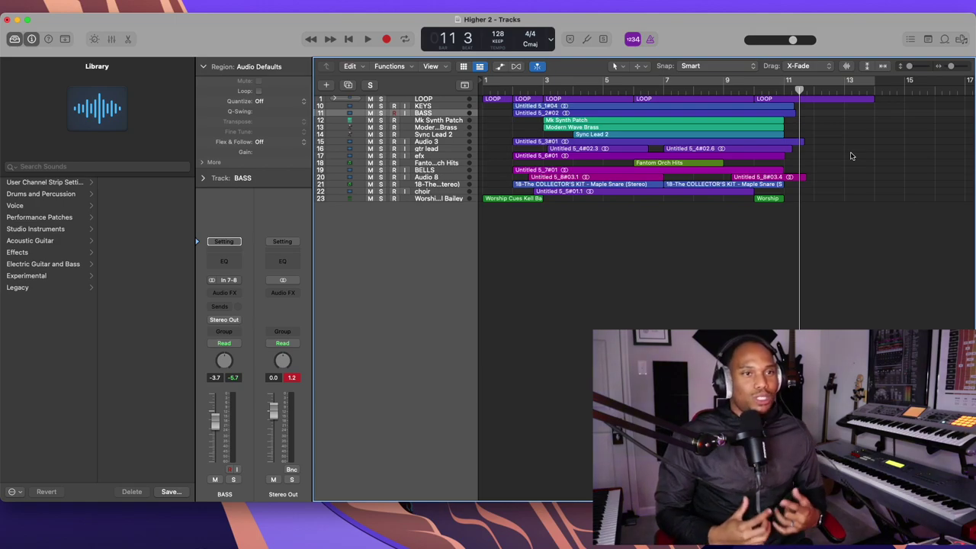
{"action": "left_click", "coordinate": [334, 100]}
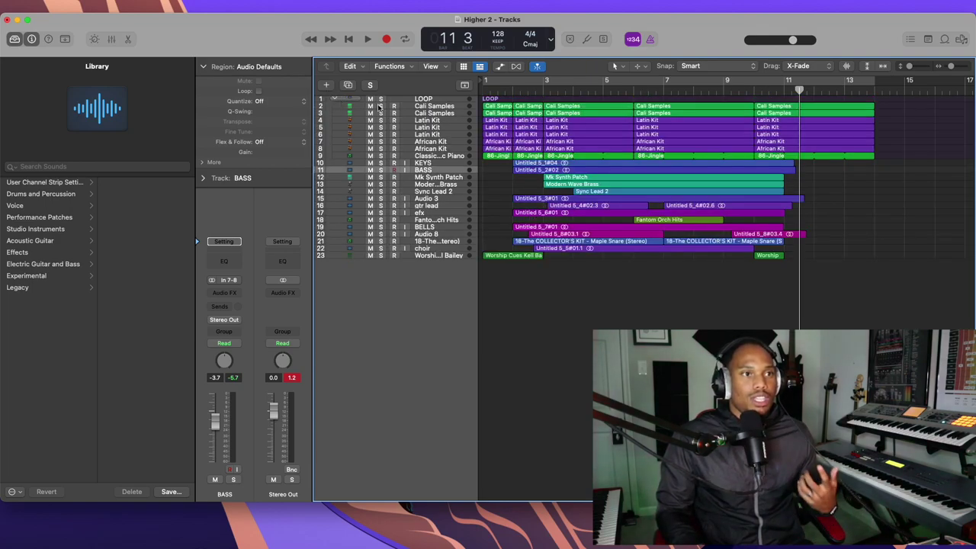
{"action": "left_click_drag", "start_coordinate": [381, 107], "coordinate": [383, 156]}
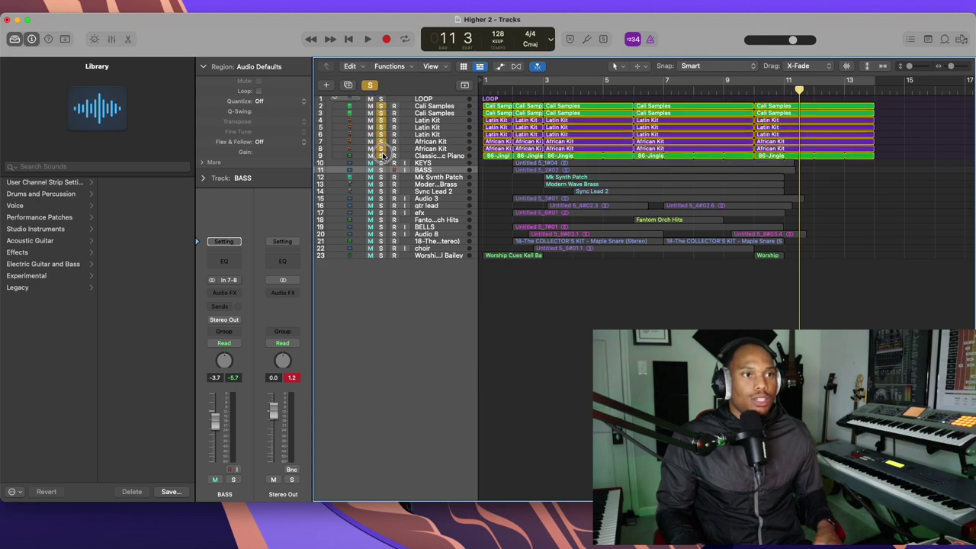
{"action": "left_click", "coordinate": [383, 156]}
Step: Play the soloed Cali Samples, Latin Kit and African Kit tracks from bar 1, stopping after a few bars
{"action": "key", "text": "space"}
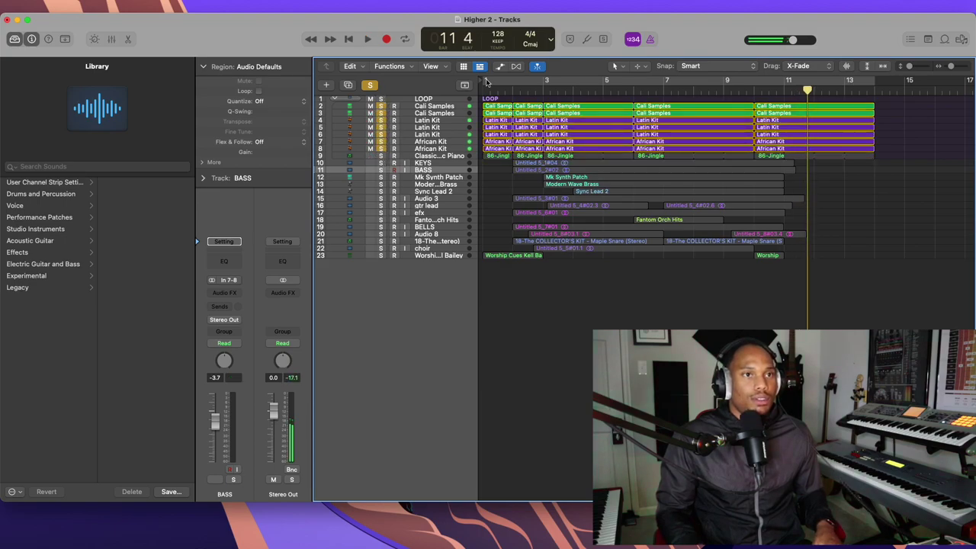
{"action": "left_click", "coordinate": [482, 90]}
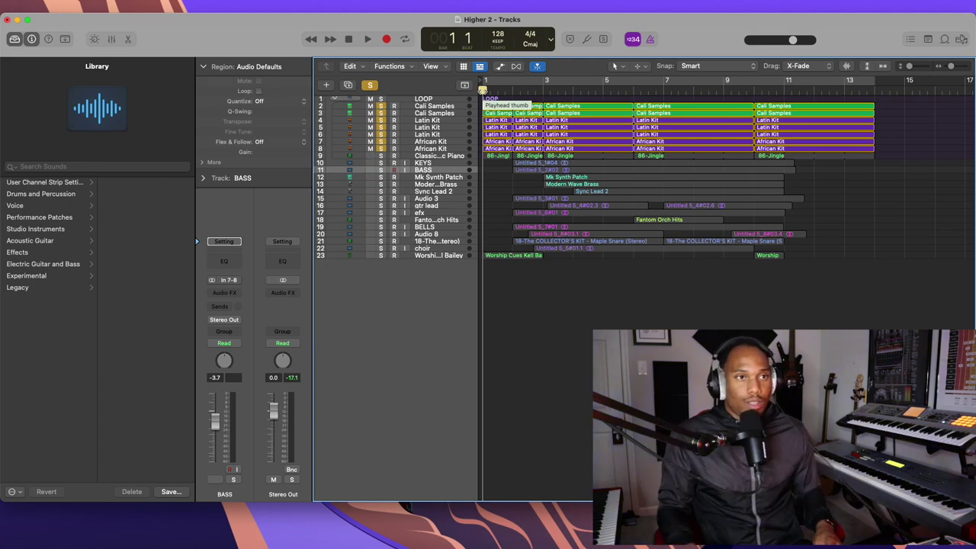
{"action": "key", "text": "space"}
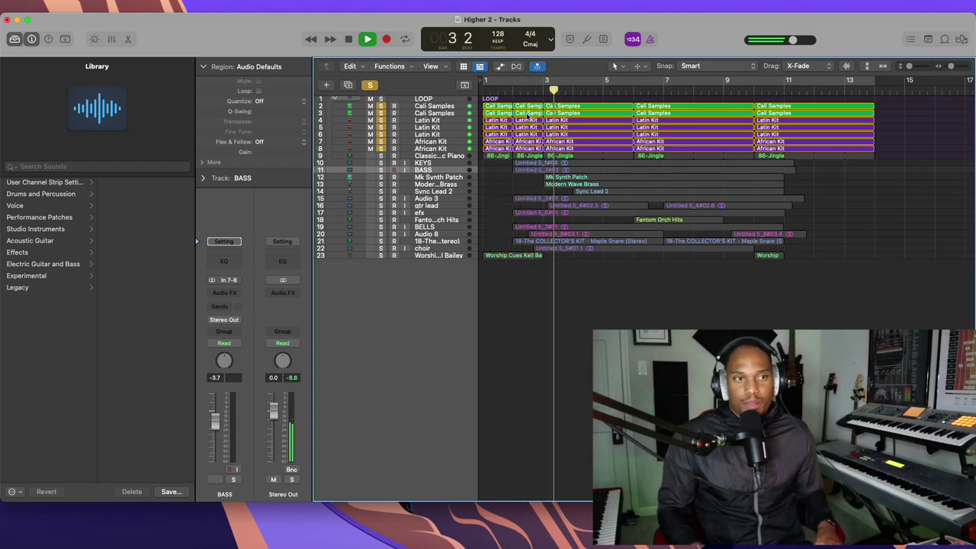
{"action": "key", "text": "space"}
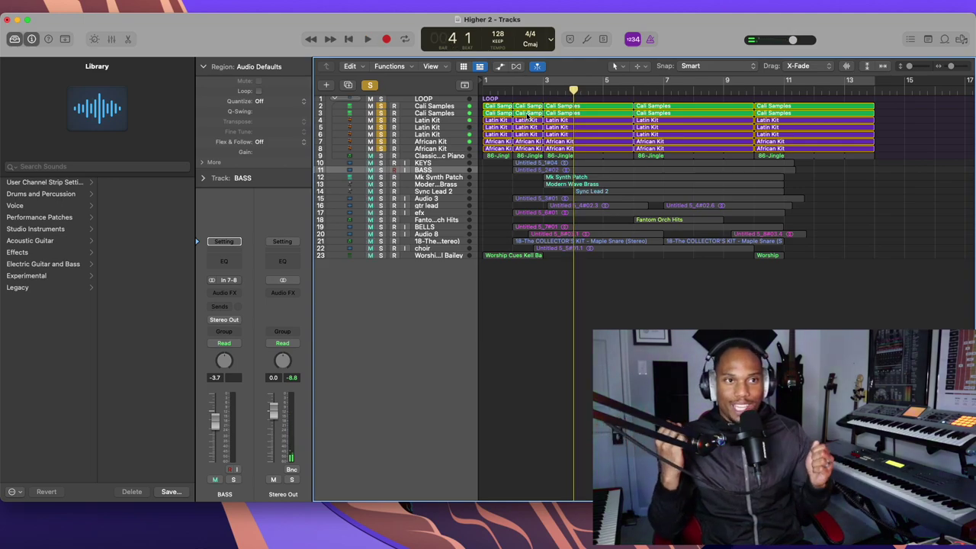
Step: Select the first Latin Kit track and show its patch in the World Percussion category of the sound library
{"action": "left_click", "coordinate": [407, 121]}
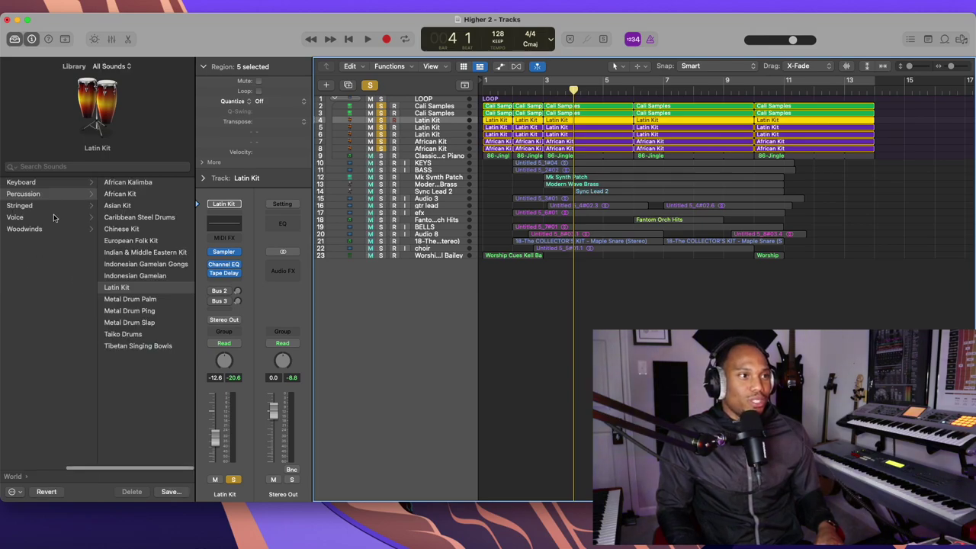
{"action": "scroll", "coordinate": [46, 252], "scroll_direction": "left", "scroll_amount": 3}
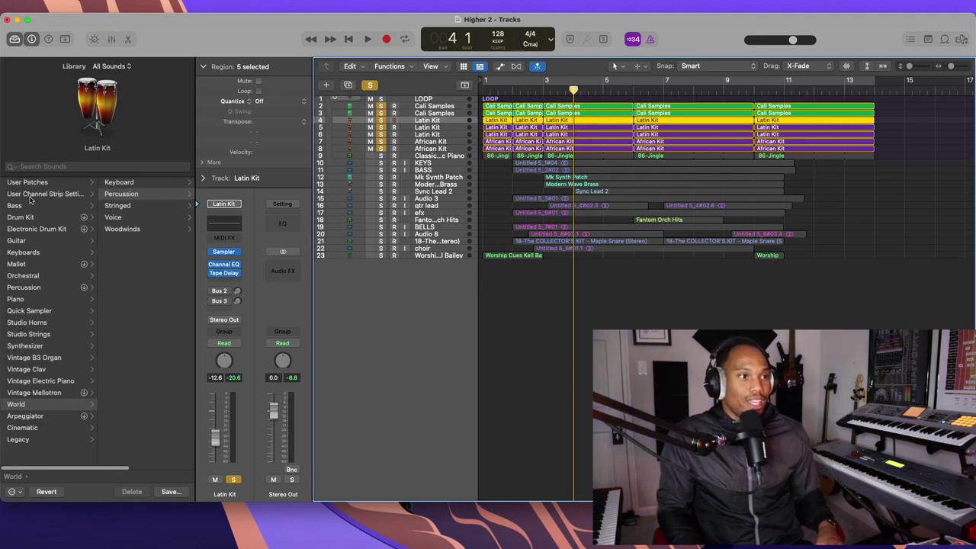
{"action": "left_click", "coordinate": [17, 411]}
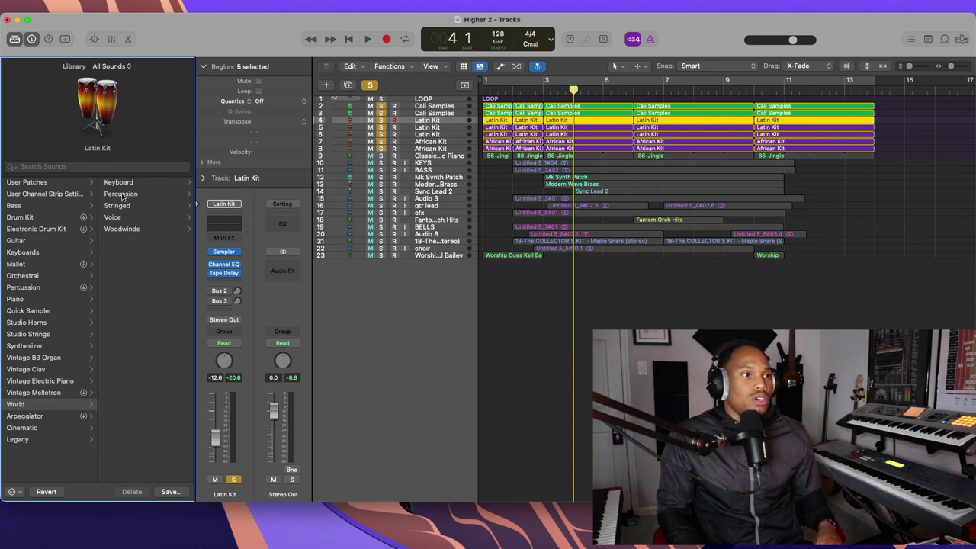
{"action": "left_click", "coordinate": [122, 195]}
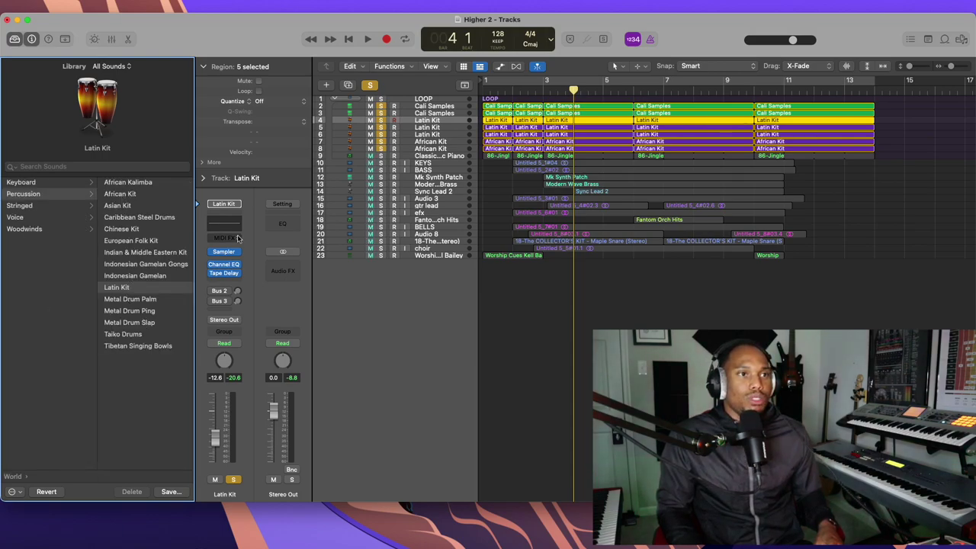
Step: Solo only the three Latin Kit tracks and listen to them from bar 1
{"action": "left_click", "coordinate": [381, 99]}
{"action": "left_click_drag", "start_coordinate": [382, 120], "coordinate": [381, 134]}
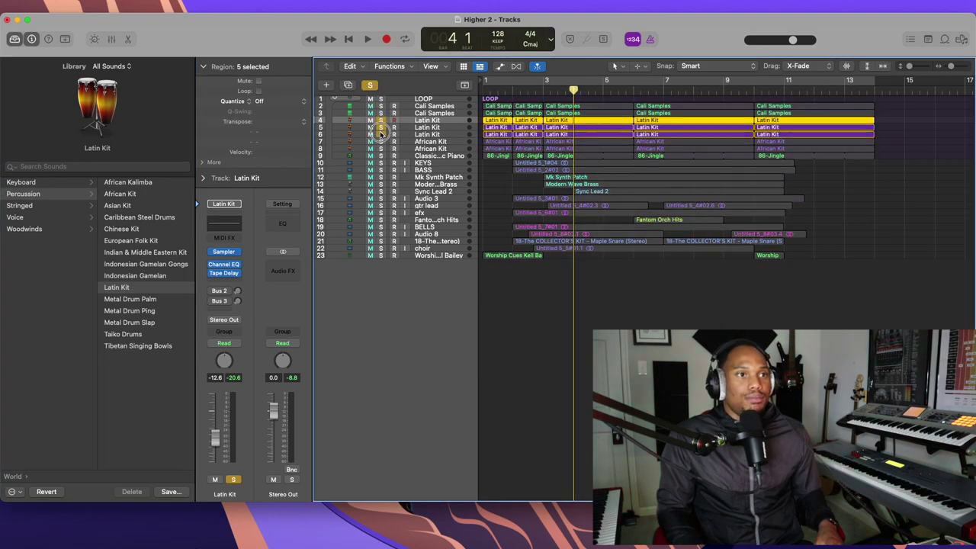
{"action": "left_click", "coordinate": [486, 91]}
{"action": "key", "text": "space"}
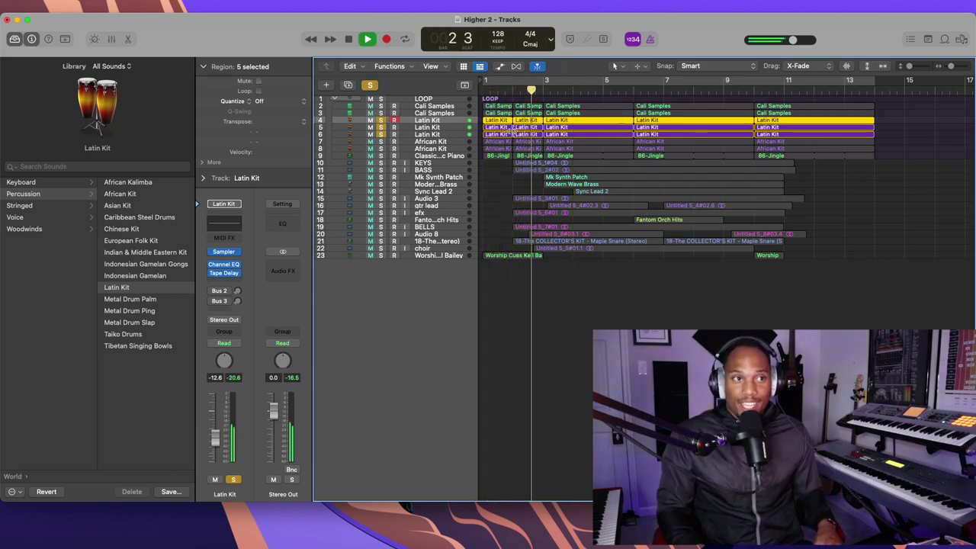
{"action": "key", "text": "space"}
Step: Select the first African Kit track and show its patch in the World Percussion category of the sound library
{"action": "left_click", "coordinate": [429, 143]}
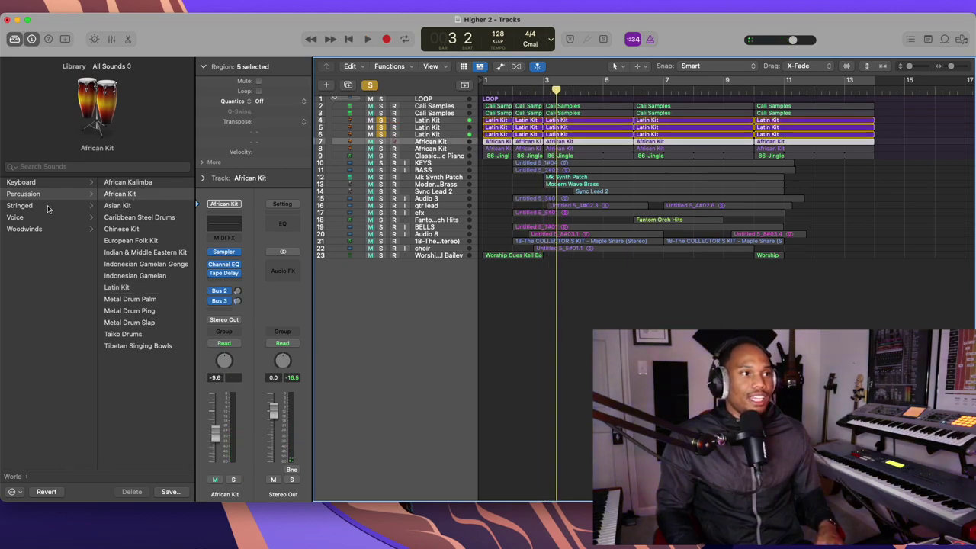
{"action": "scroll", "coordinate": [48, 205], "scroll_direction": "left", "scroll_amount": 5}
{"action": "left_click", "coordinate": [23, 404]}
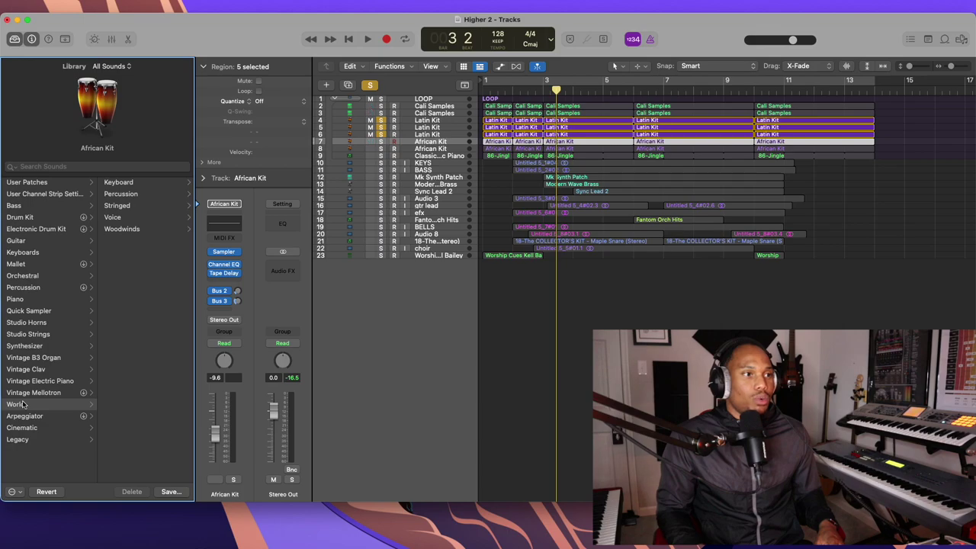
{"action": "key", "text": "Right"}
{"action": "key", "text": "Down"}
{"action": "key", "text": "Right"}
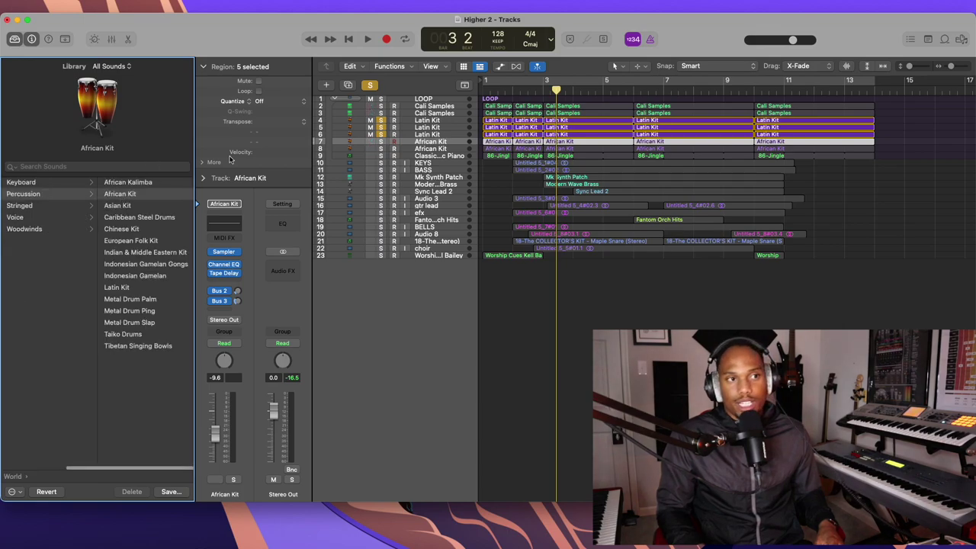
Step: Add both African Kit tracks to the solo and listen to them with the Latin Kit tracks
{"action": "left_click", "coordinate": [381, 142]}
{"action": "key", "text": "space"}
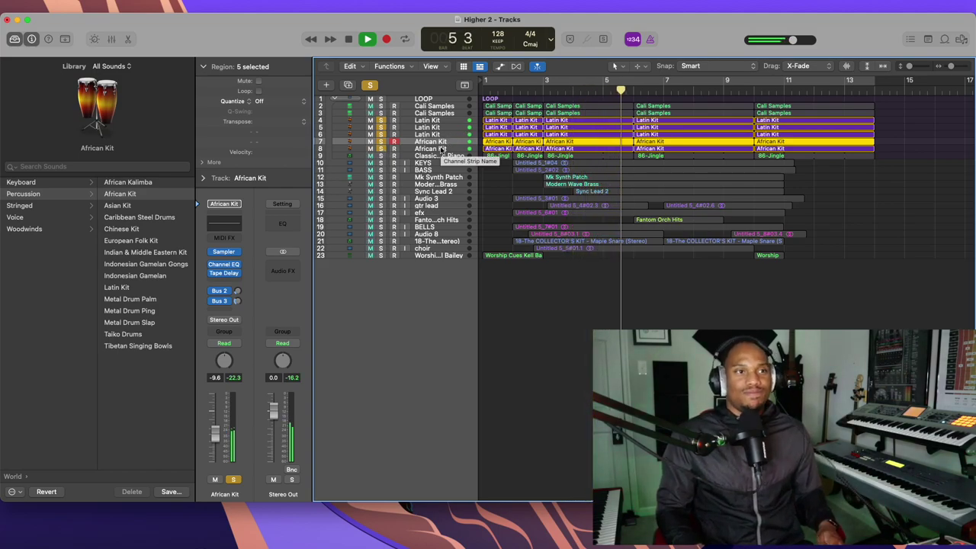
{"action": "key", "text": "space"}
Step: Add both Cali Samples tracks to the solo and listen to the combined percussion from bar 1
{"action": "left_click", "coordinate": [413, 108]}
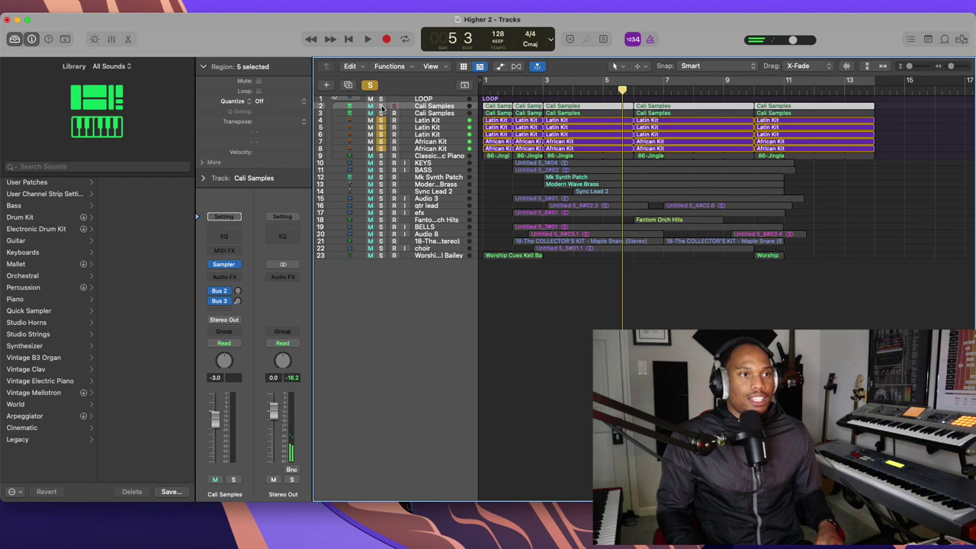
{"action": "left_click", "coordinate": [380, 114]}
{"action": "left_click", "coordinate": [483, 90]}
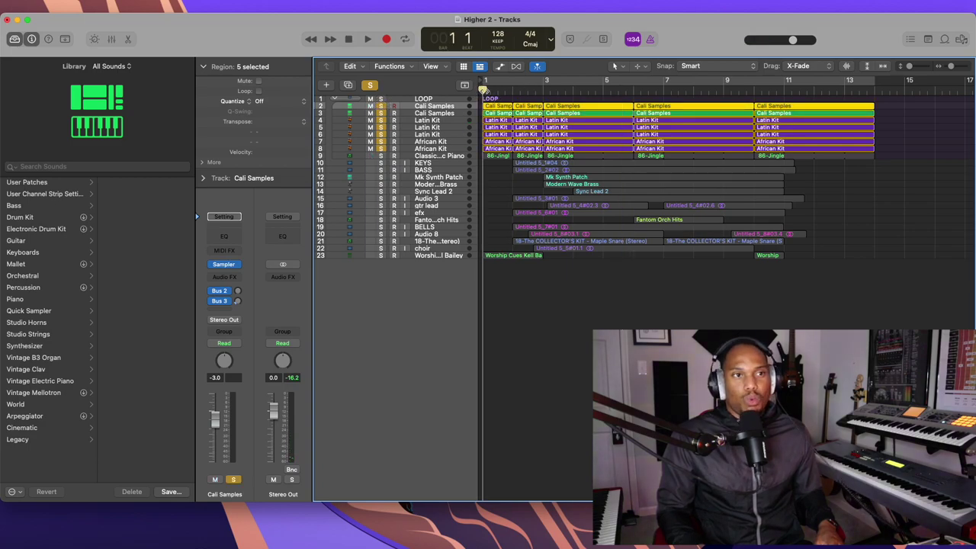
{"action": "key", "text": "space"}
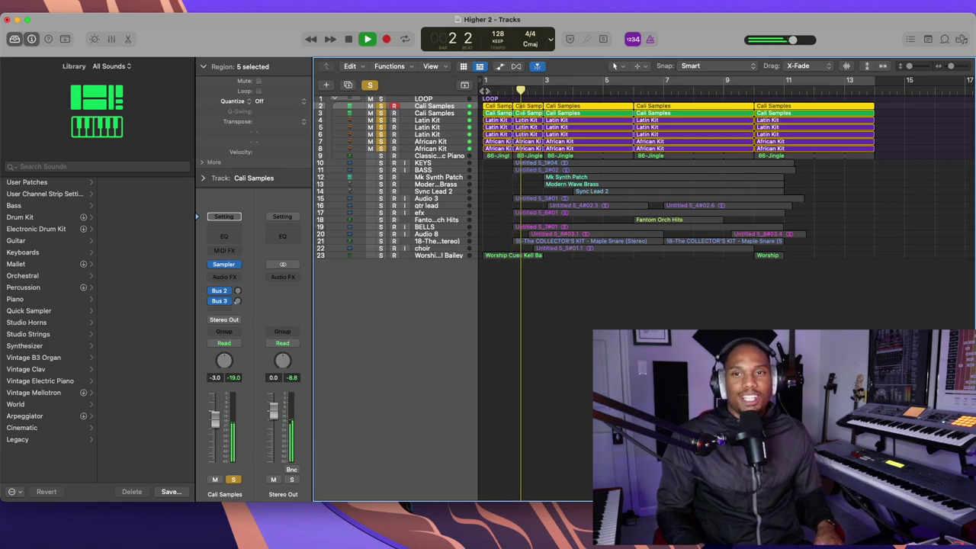
{"action": "key", "text": "space"}
Step: Solo the Classic Electric Piano track and open its Stylus RMX instrument to show the 86-Jingle loop
{"action": "left_click", "coordinate": [410, 156]}
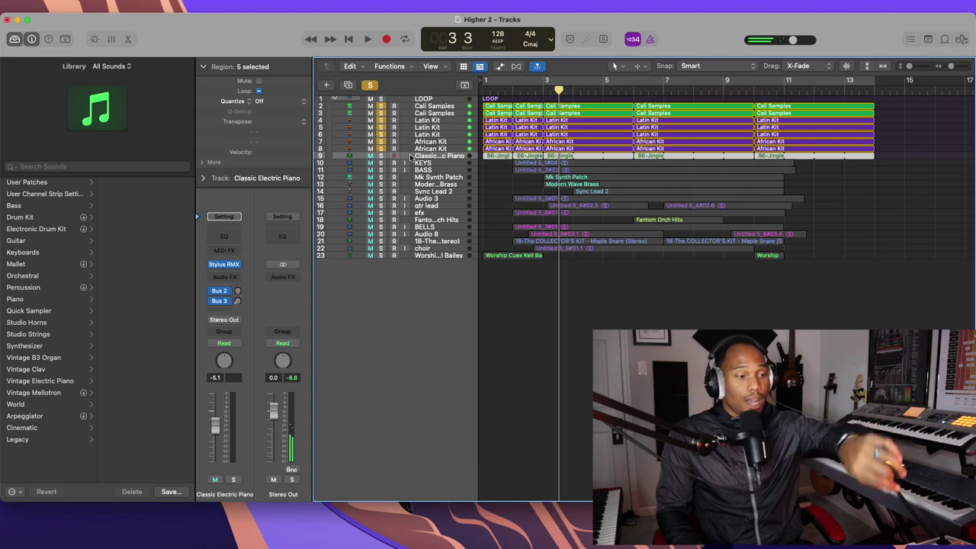
{"action": "left_click", "coordinate": [380, 156]}
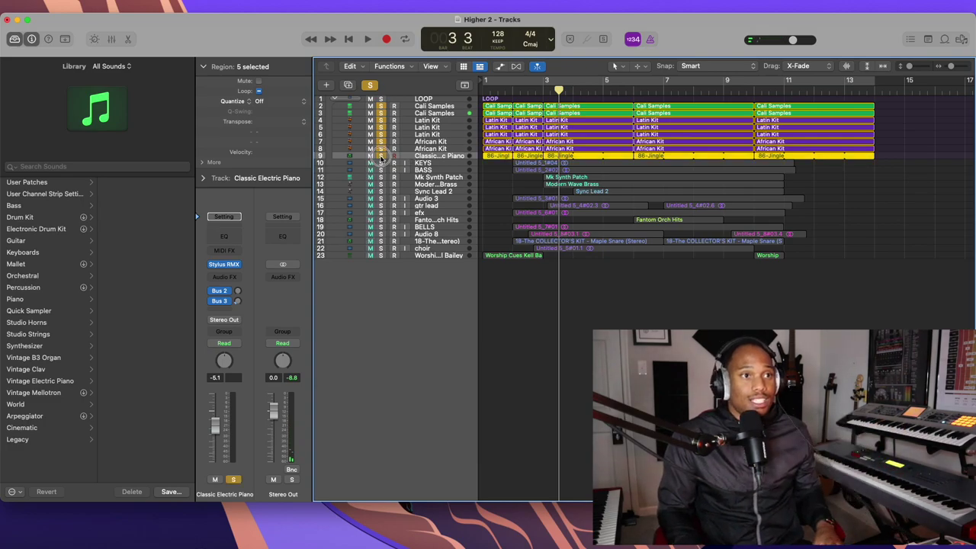
{"action": "left_click", "coordinate": [225, 264]}
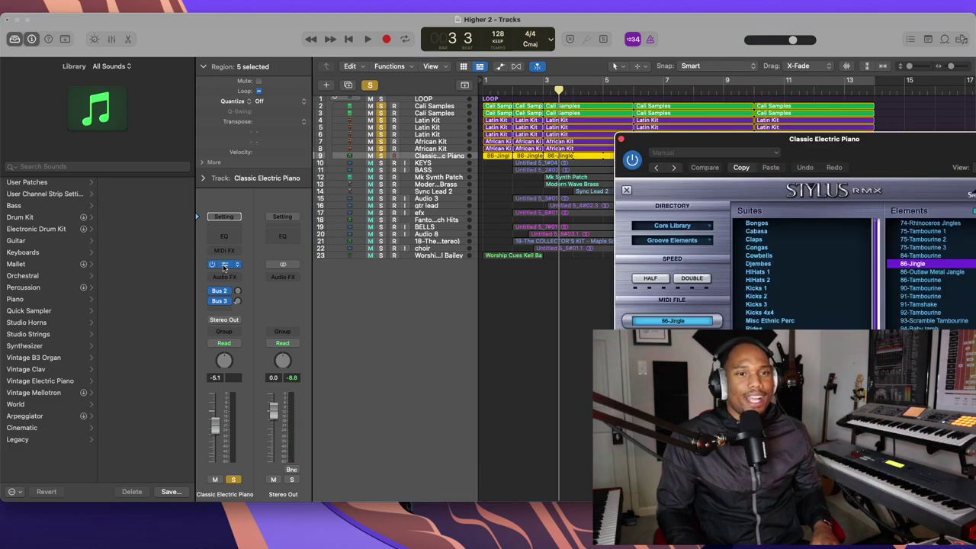
{"action": "left_click_drag", "start_coordinate": [685, 142], "coordinate": [239, 95]}
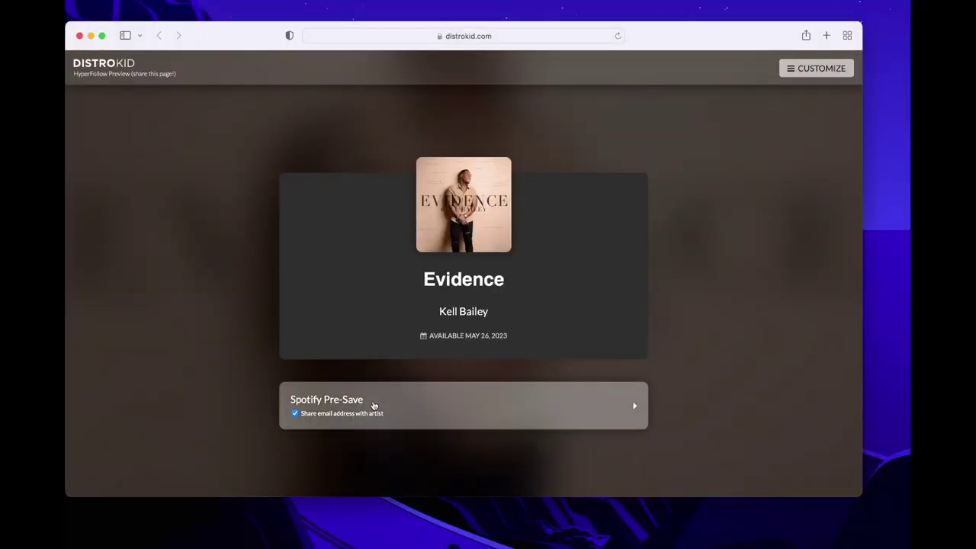
Step: Switch to the browser and choose the Spotify pre-save for the Evidence release on the DistroKid page
{"action": "left_click", "coordinate": [350, 407]}
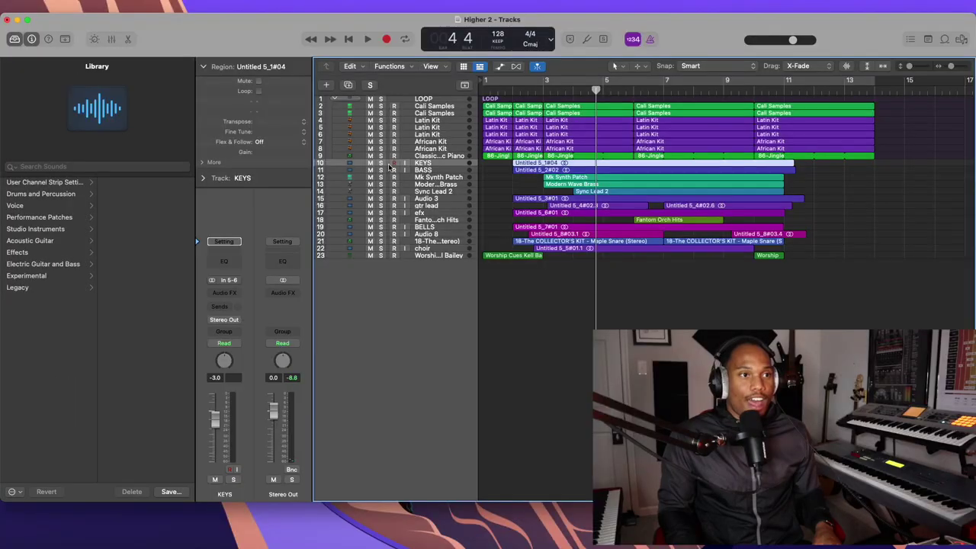
Step: Solo the KEYS track and listen to it from bar 2
{"action": "left_click", "coordinate": [381, 163]}
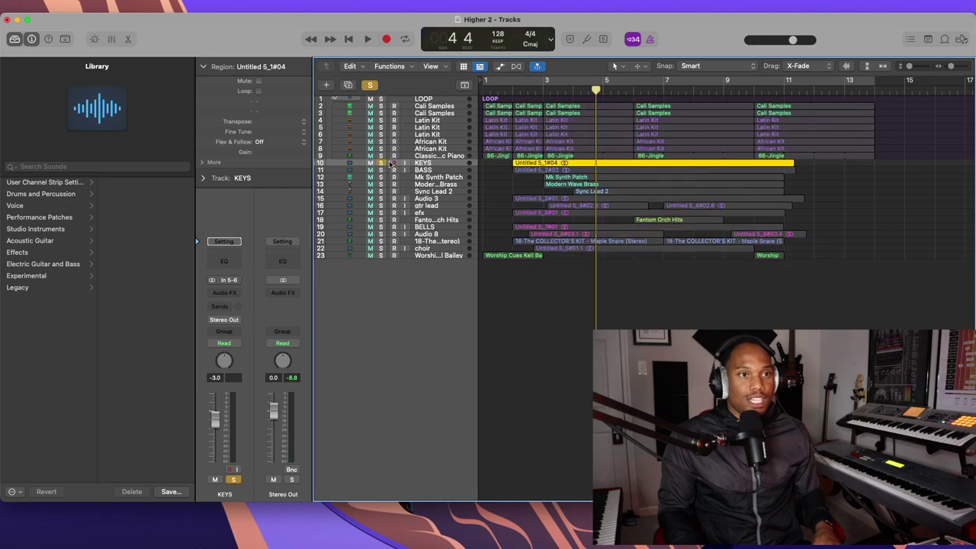
{"action": "left_click", "coordinate": [513, 91]}
{"action": "key", "text": "space"}
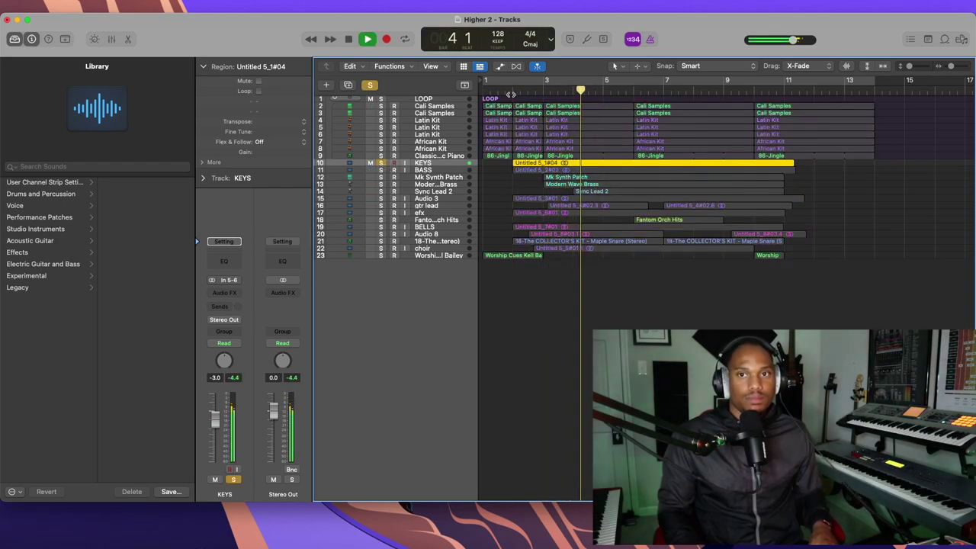
{"action": "key", "text": "space"}
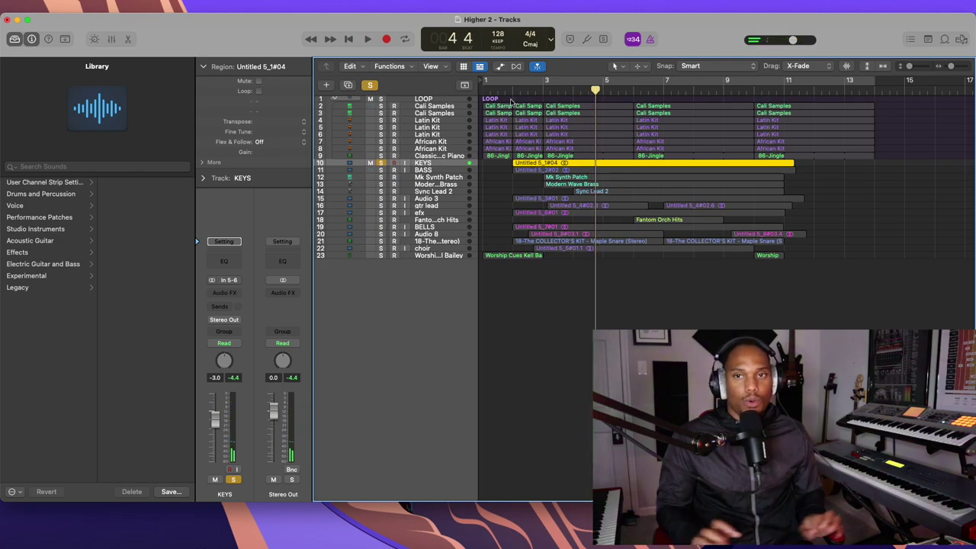
Step: Add the BASS track and all LOOP percussion tracks to the solo and listen to them with KEYS
{"action": "left_click", "coordinate": [381, 170]}
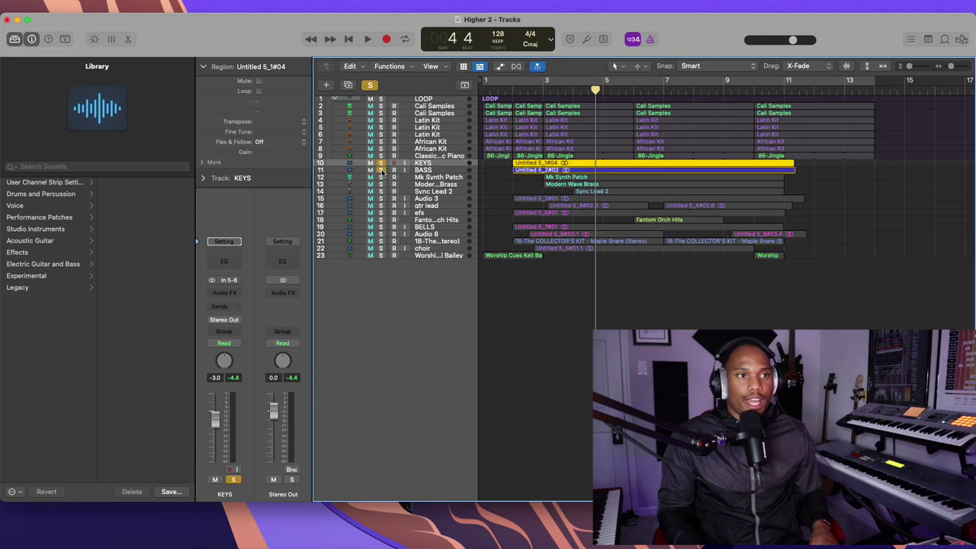
{"action": "left_click_drag", "start_coordinate": [381, 106], "coordinate": [382, 155]}
{"action": "key", "text": "space"}
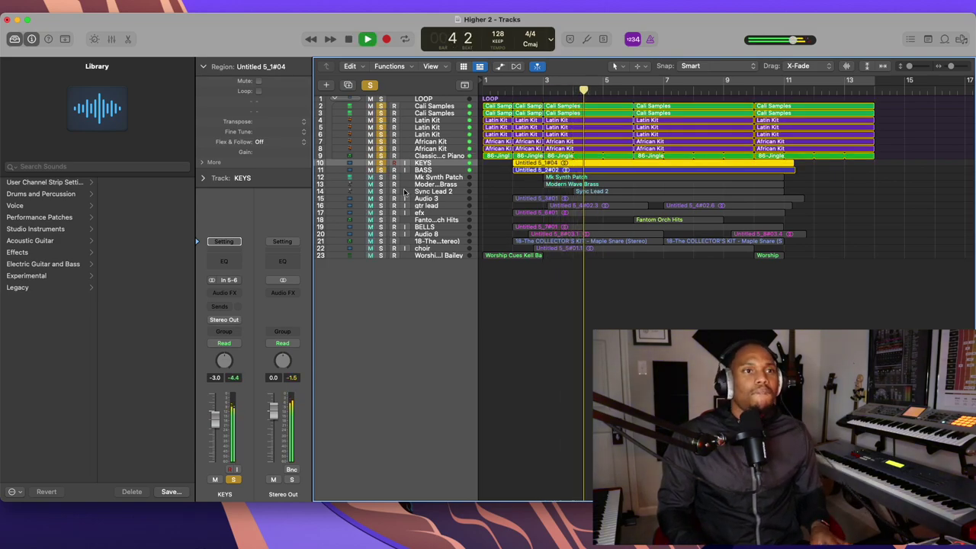
{"action": "left_click", "coordinate": [423, 177]}
{"action": "left_click", "coordinate": [423, 170]}
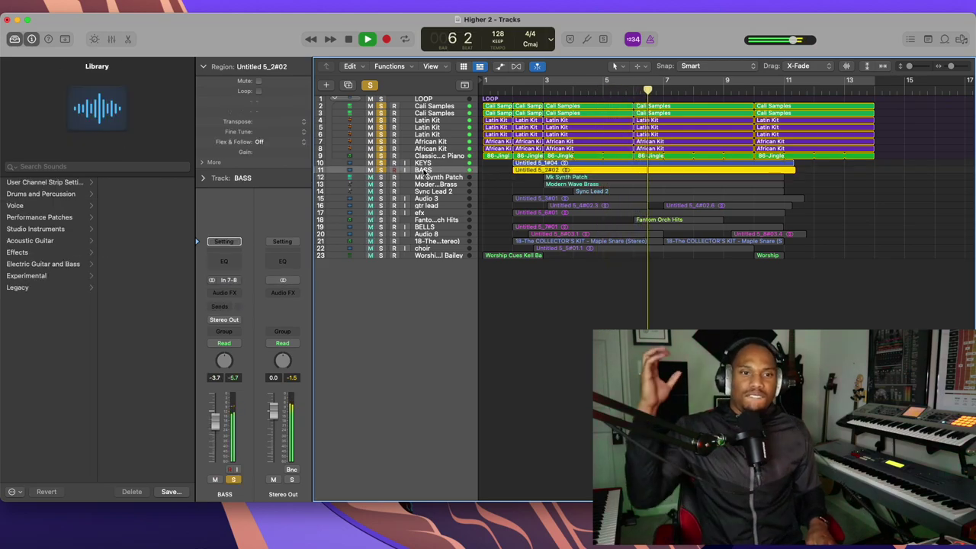
{"action": "key", "text": "space"}
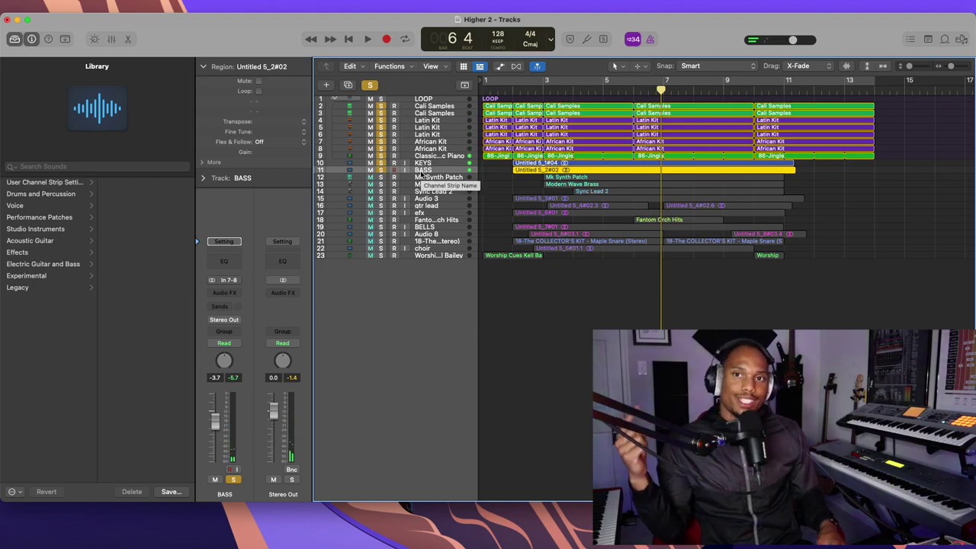
Step: Clear all solos and listen to only the Mk Synth Patch and Modern Wave Brass tracks soloed together
{"action": "left_click", "coordinate": [370, 85]}
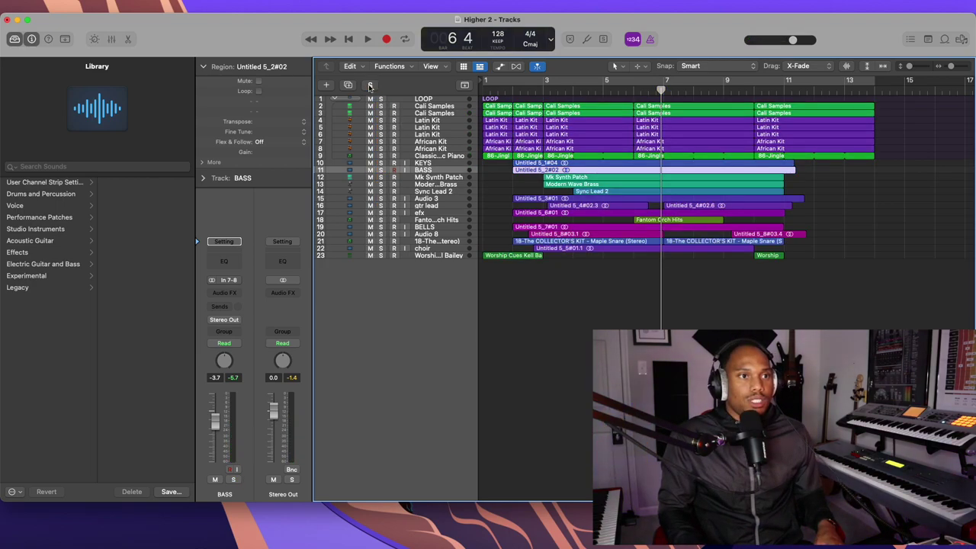
{"action": "left_click", "coordinate": [413, 179]}
{"action": "key", "text": "s"}
{"action": "key", "text": "shift+Return"}
{"action": "key", "text": "space"}
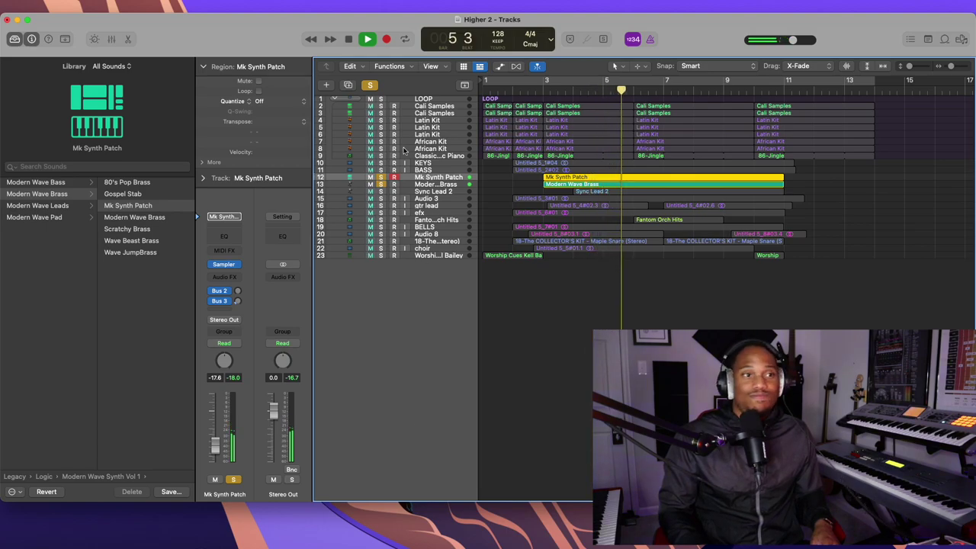
{"action": "key", "text": "space"}
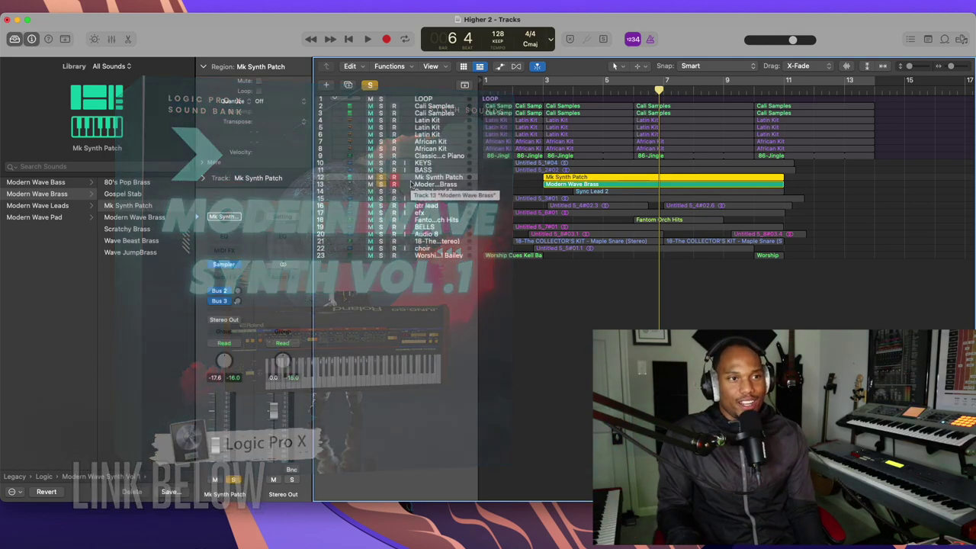
Step: Select the Modern Wave Brass and Mk Synth Patch tracks in turn, and collapse the LOOP track stack with the playhead at the start
{"action": "left_click", "coordinate": [412, 184]}
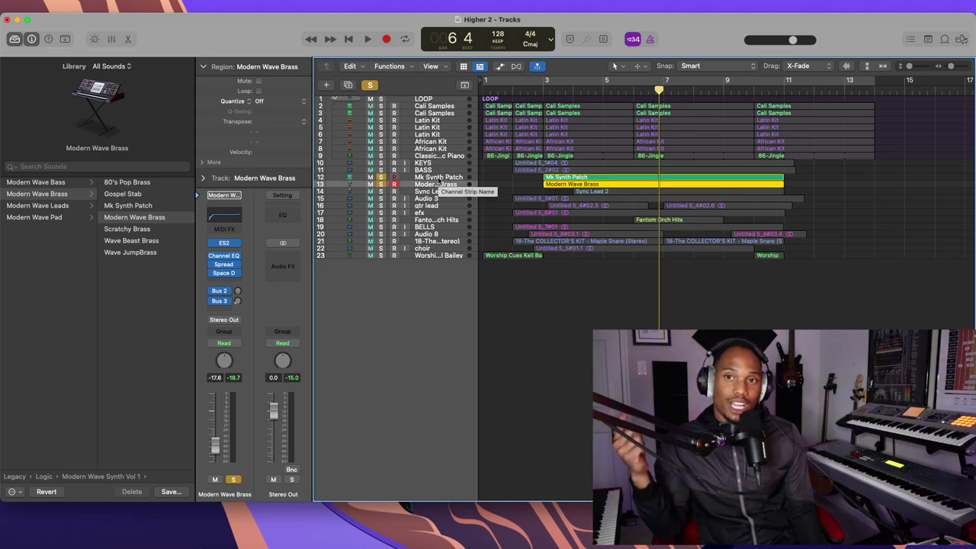
{"action": "left_click", "coordinate": [440, 179]}
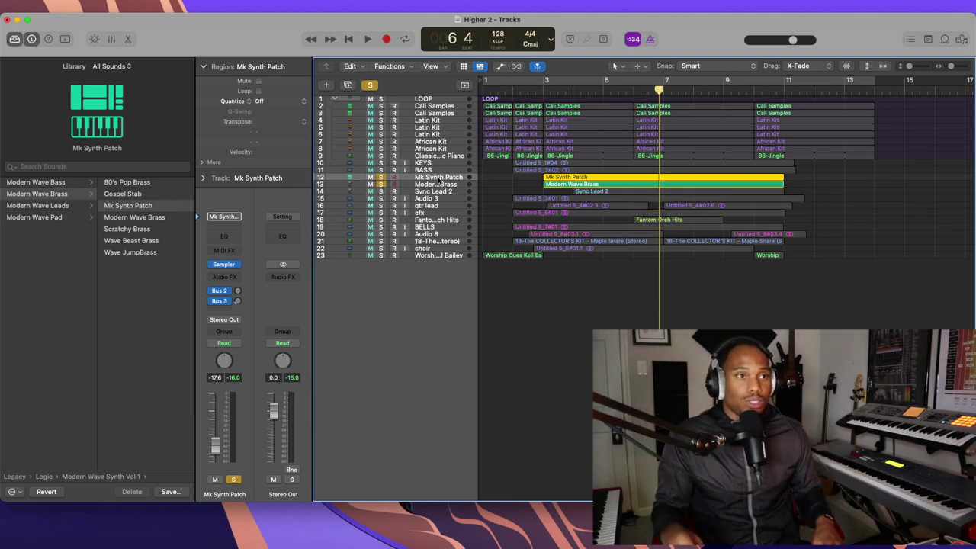
{"action": "left_click", "coordinate": [335, 100]}
{"action": "key", "text": "Return"}
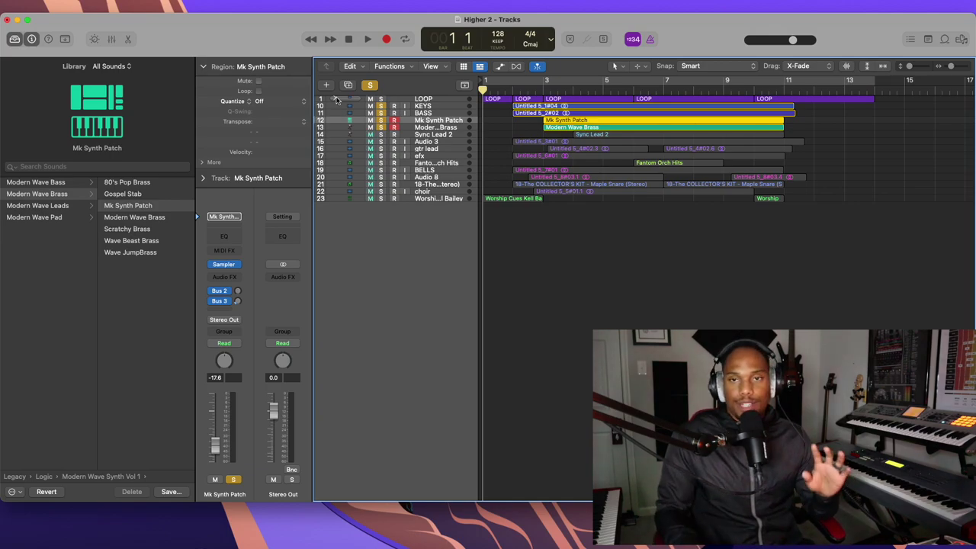
Step: Add the LOOP stack to the solo and listen from bar 3 with KEYS, BASS and the two synth tracks, ending by removing the BASS solo
{"action": "left_click", "coordinate": [381, 99]}
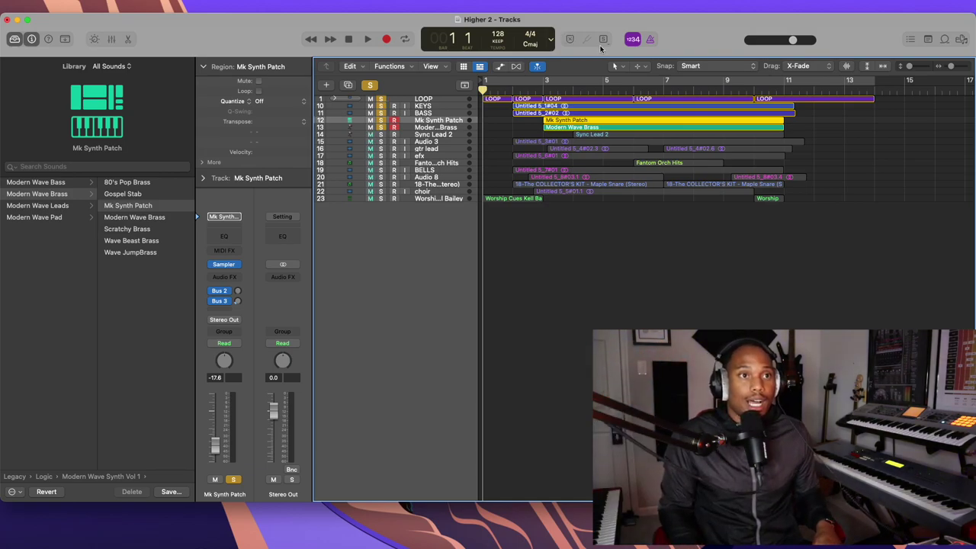
{"action": "left_click", "coordinate": [542, 90]}
{"action": "key", "text": "space"}
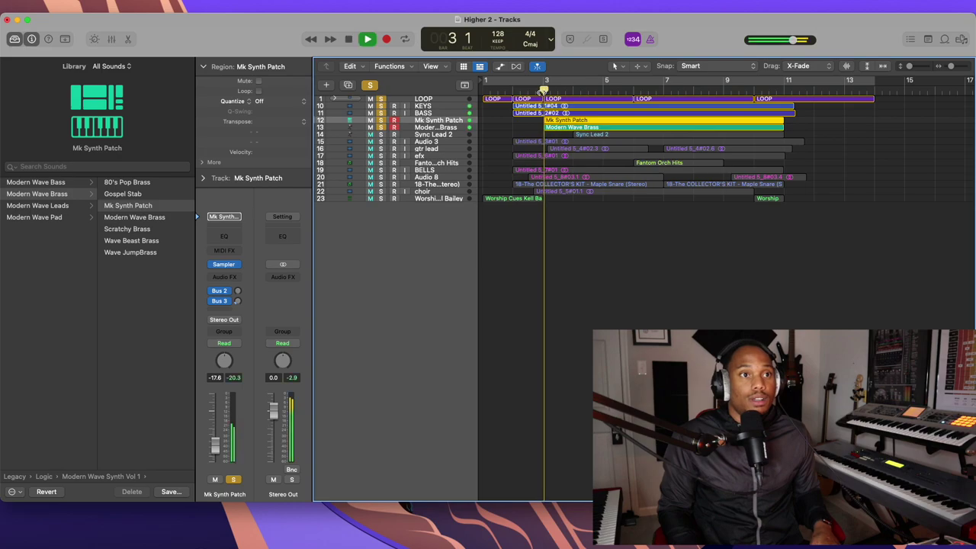
{"action": "left_click", "coordinate": [381, 113]}
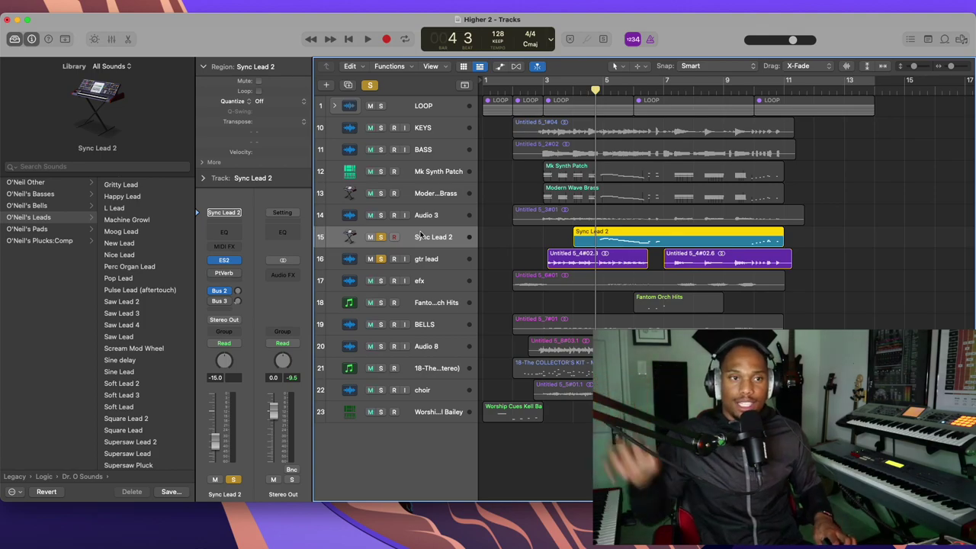
Step: Listen to the soloed Sync Lead 2 and gtr lead tracks together from bar 3, ending with gtr lead selected
{"action": "key", "text": "comma"}
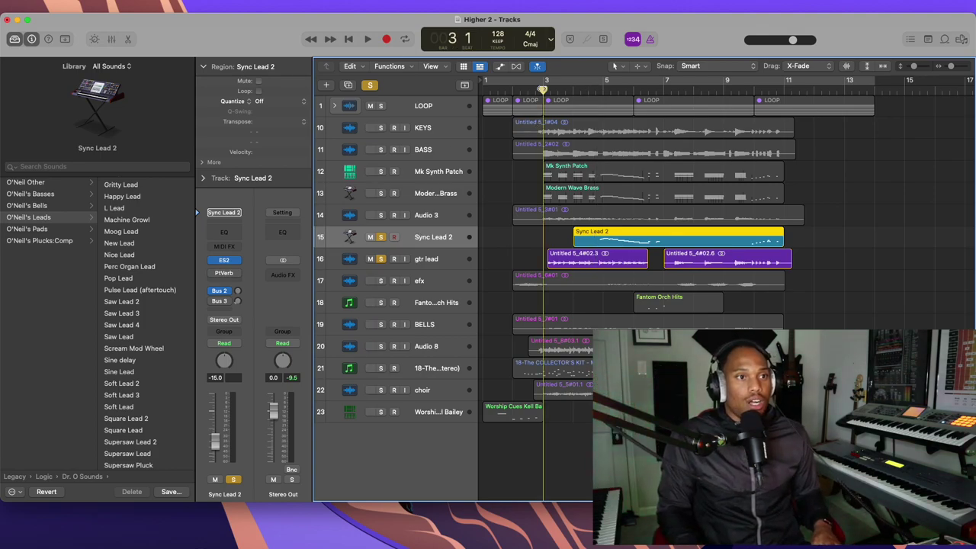
{"action": "key", "text": "space"}
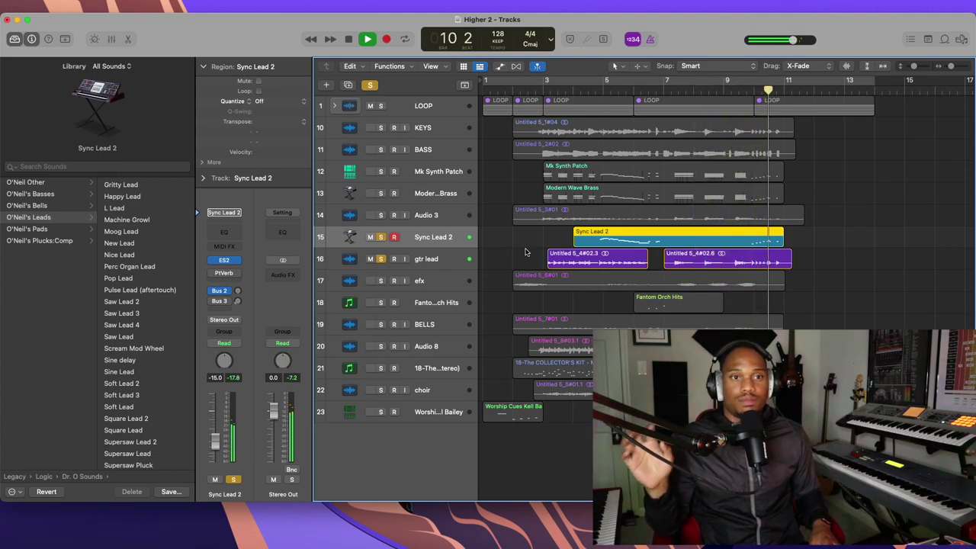
{"action": "key", "text": "space"}
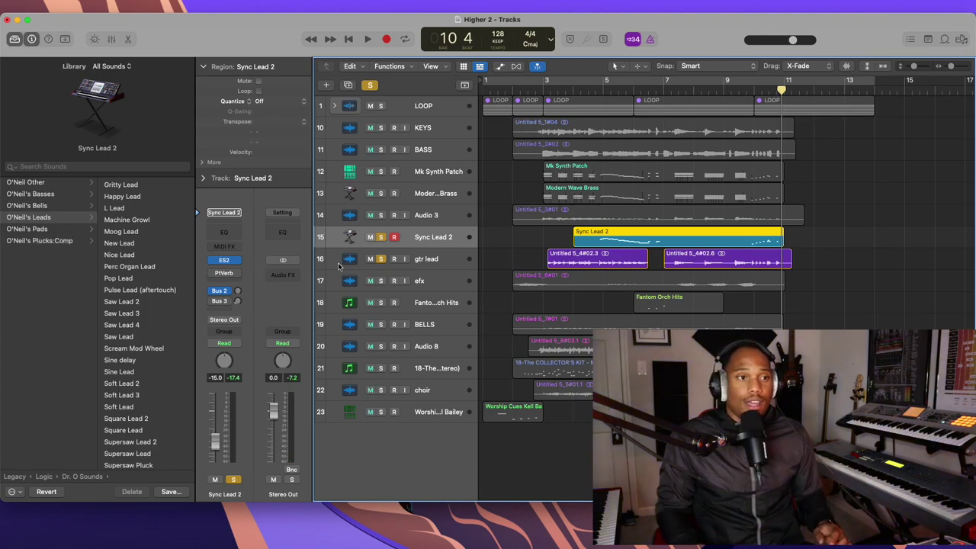
{"action": "left_click", "coordinate": [417, 259]}
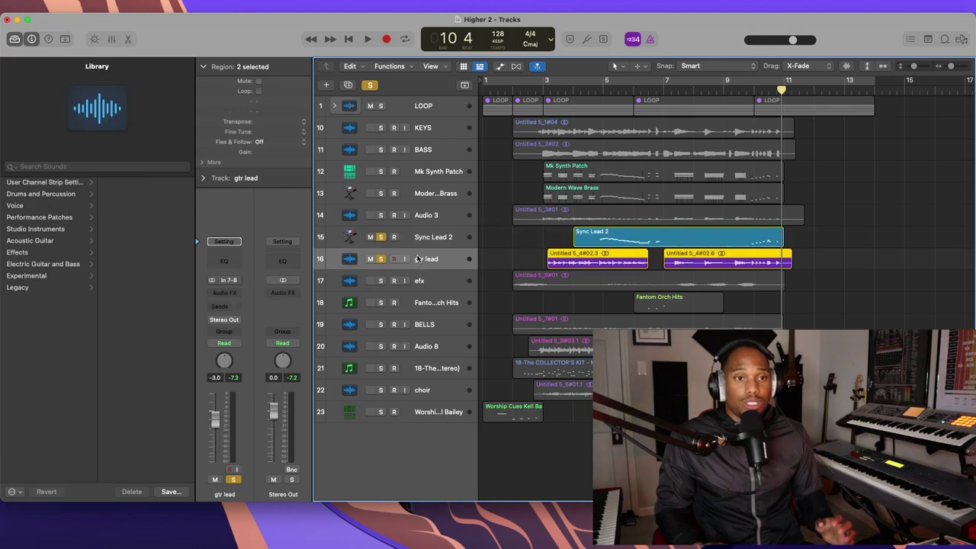
Step: Clear the lead solos and listen to only the efx track from bar 2
{"action": "left_click", "coordinate": [385, 284]}
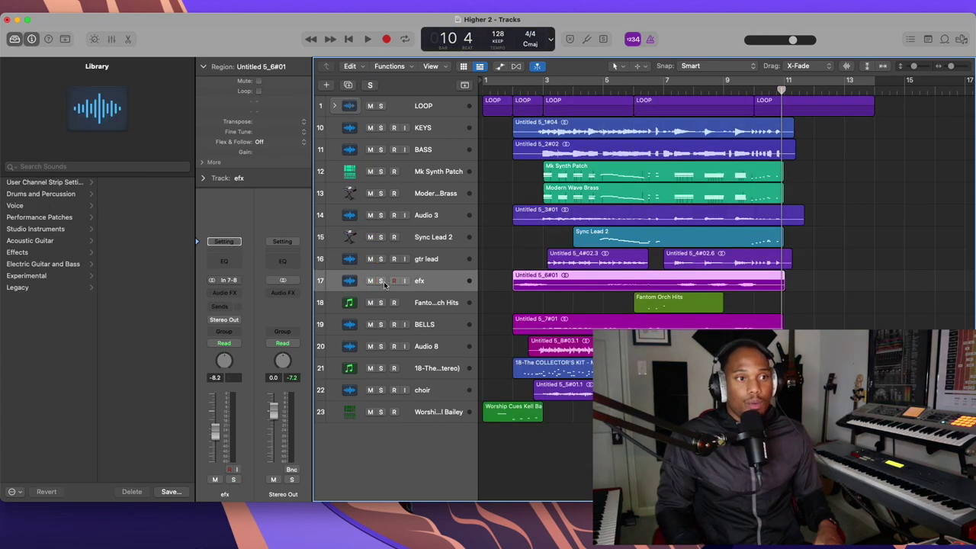
{"action": "left_click", "coordinate": [381, 281]}
{"action": "left_click", "coordinate": [513, 88]}
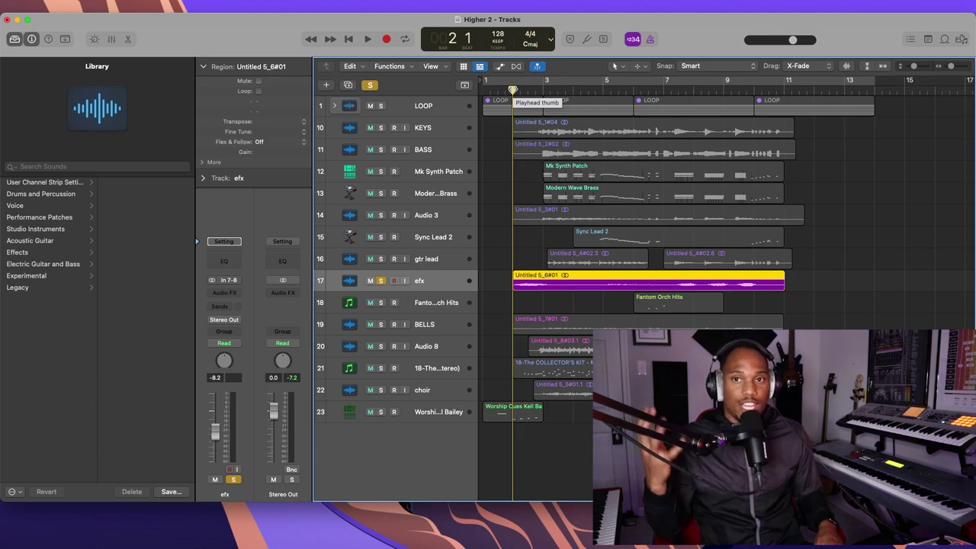
{"action": "key", "text": "space"}
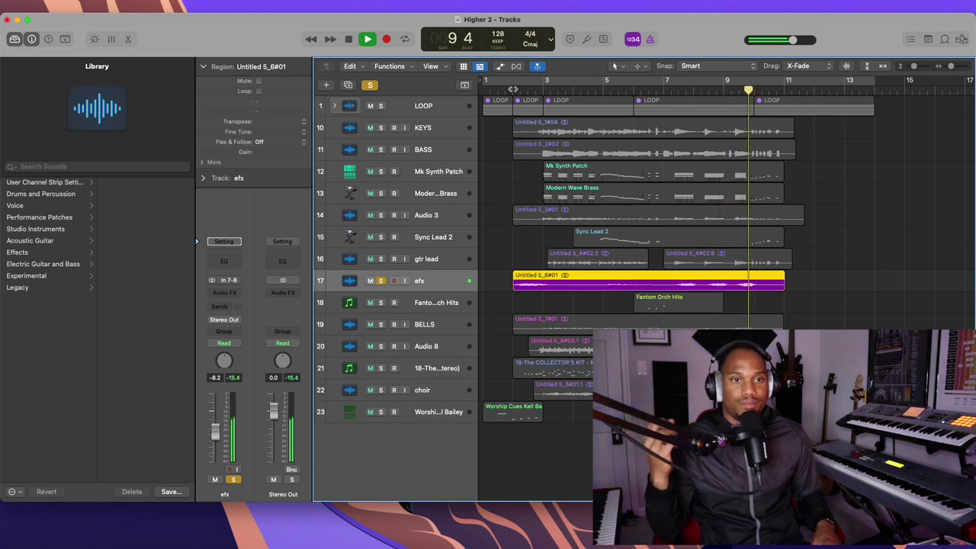
{"action": "key", "text": "space"}
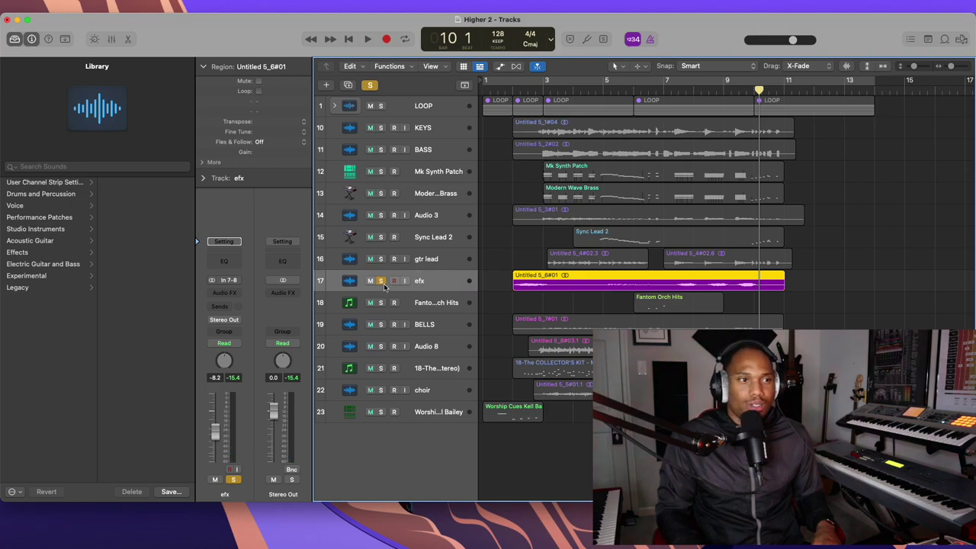
Step: Solo the Fantom Orch Hits track and listen to its region from bar 6
{"action": "left_click", "coordinate": [421, 303]}
{"action": "left_click", "coordinate": [615, 84]}
{"action": "key", "text": "space"}
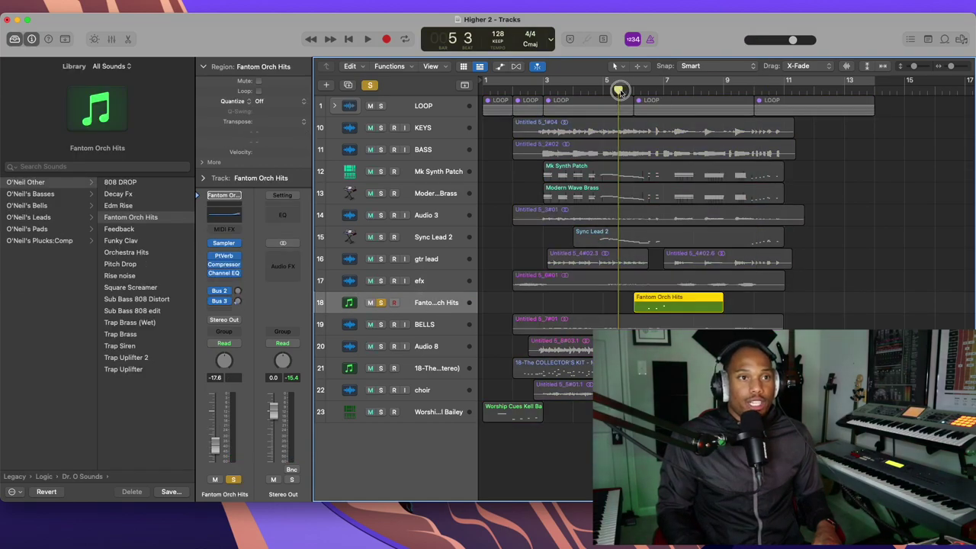
{"action": "left_click", "coordinate": [380, 303]}
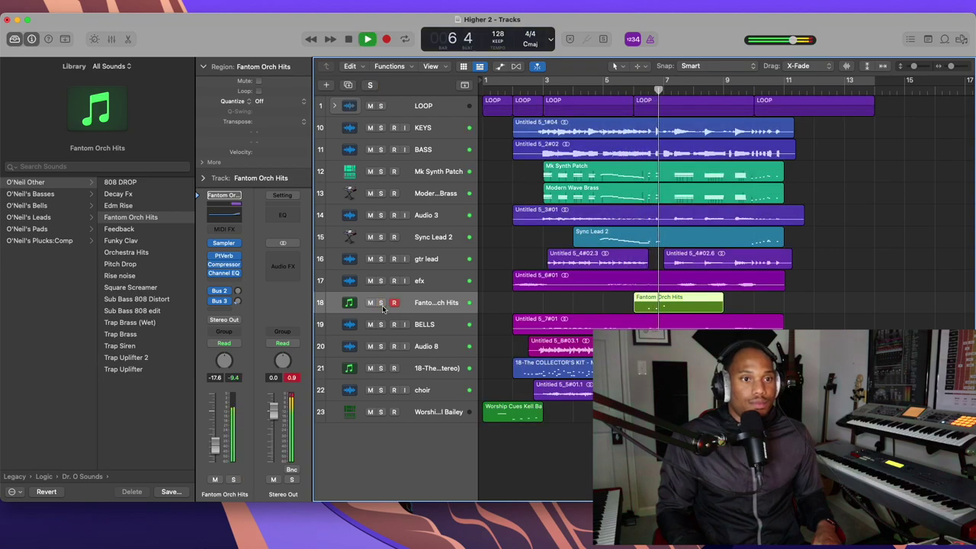
{"action": "key", "text": "space"}
{"action": "left_click", "coordinate": [382, 303]}
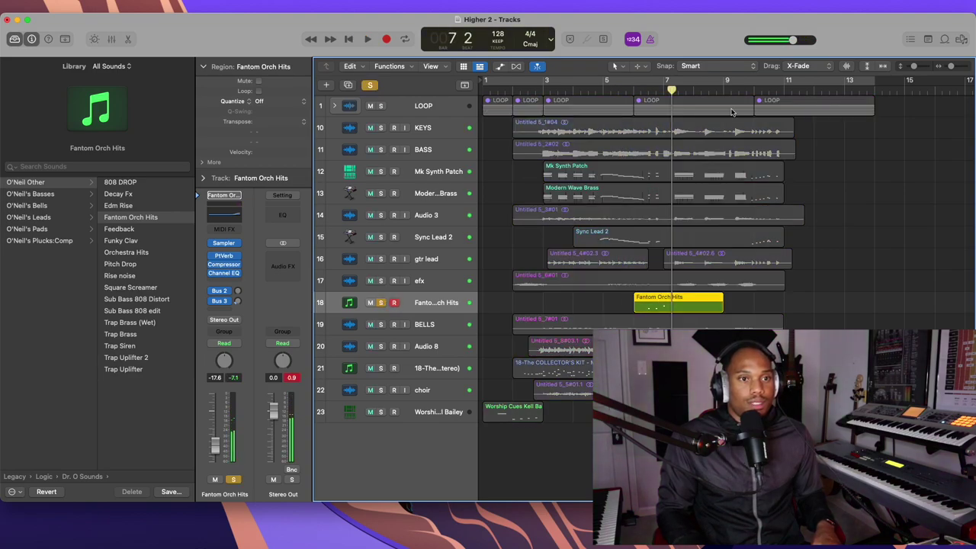
{"action": "left_click", "coordinate": [629, 90]}
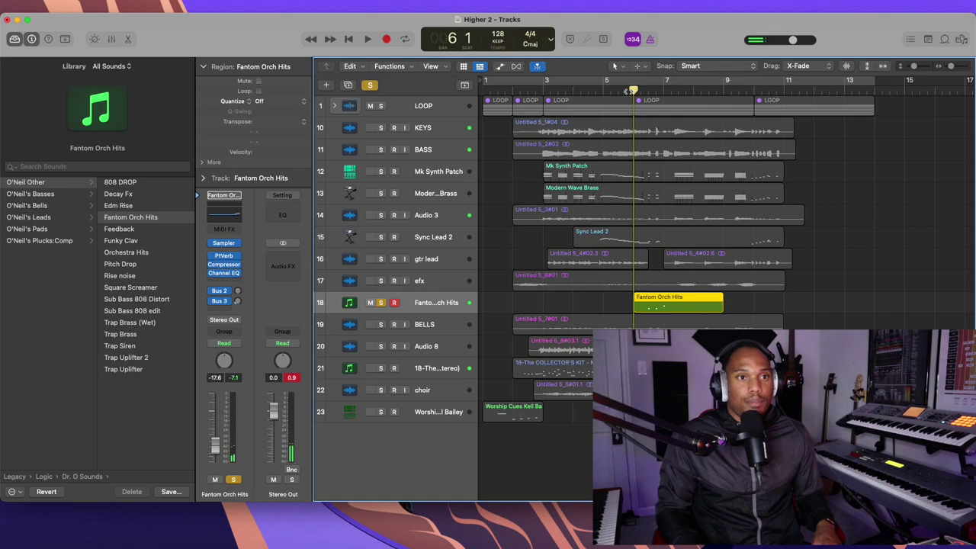
{"action": "key", "text": "space"}
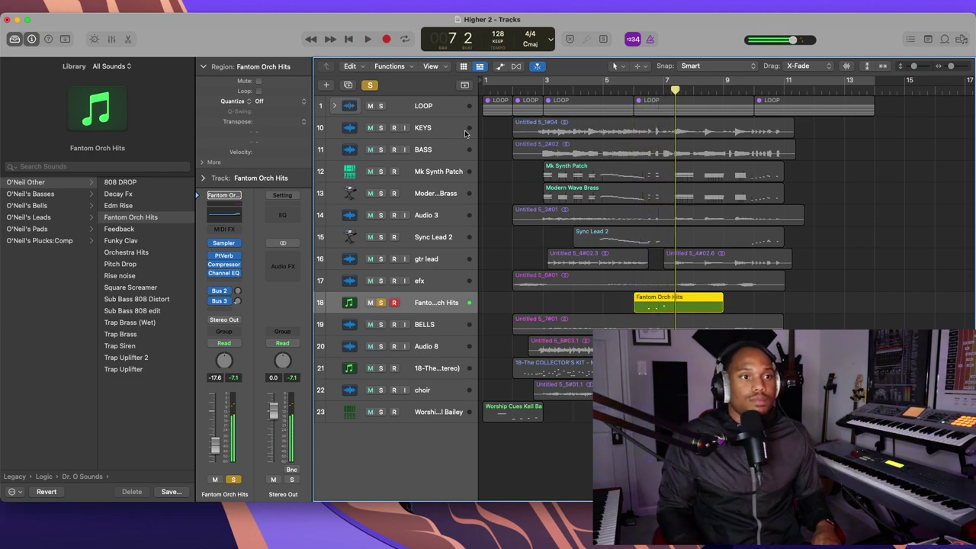
{"action": "key", "text": "space"}
Step: Solo only the BELLS track and place the playhead at bar 2
{"action": "left_click", "coordinate": [381, 325]}
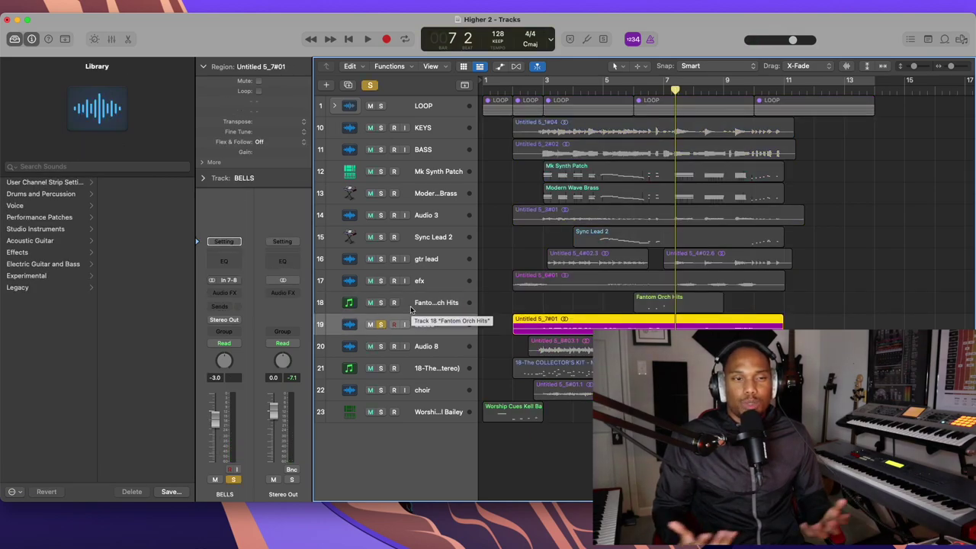
{"action": "left_click", "coordinate": [515, 90]}
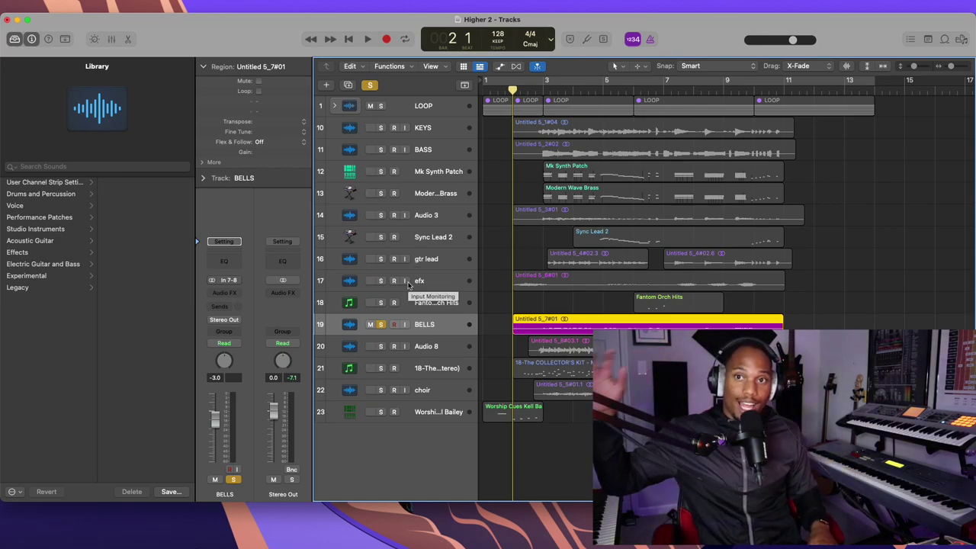
Step: Select the Audio 8 track, solo it and listen to its part
{"action": "left_click", "coordinate": [426, 347]}
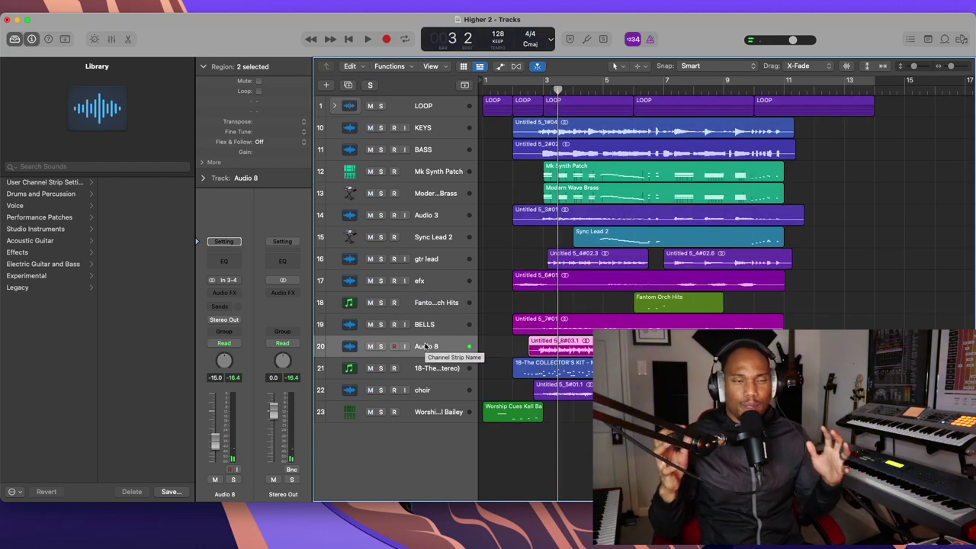
{"action": "key", "text": "s"}
{"action": "key", "text": "space"}
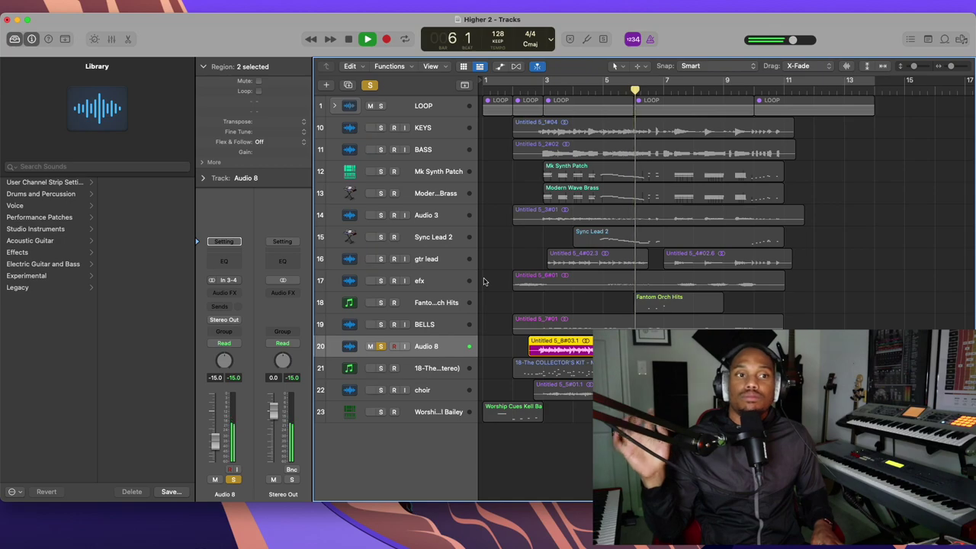
{"action": "key", "text": "space"}
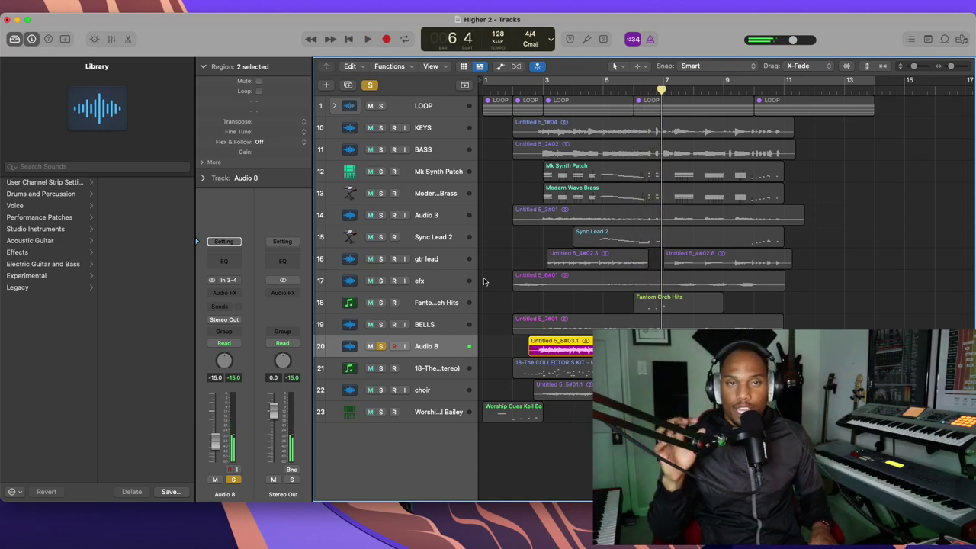
Step: Solo the choir track, listen to it from bar 2, and clear its solo
{"action": "left_click", "coordinate": [512, 91]}
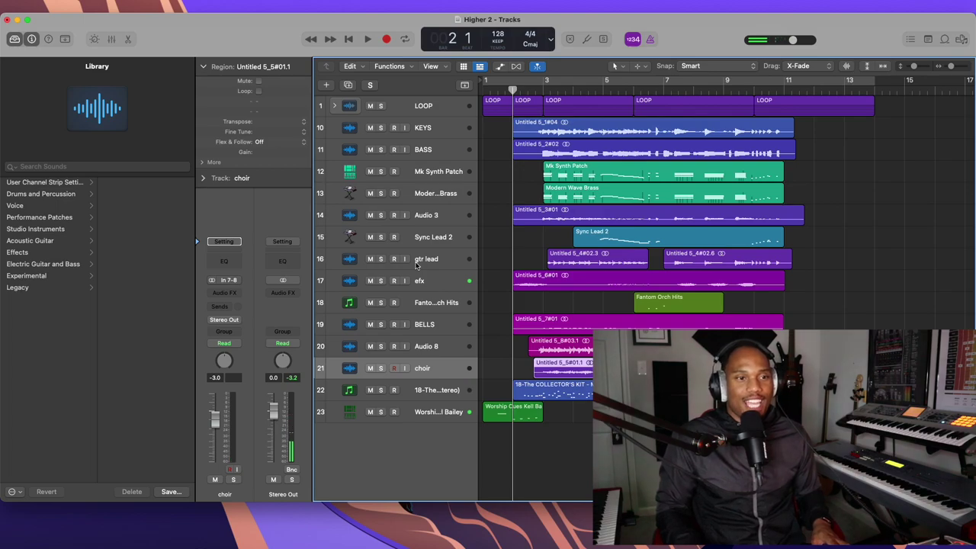
{"action": "key", "text": "s"}
{"action": "key", "text": "space"}
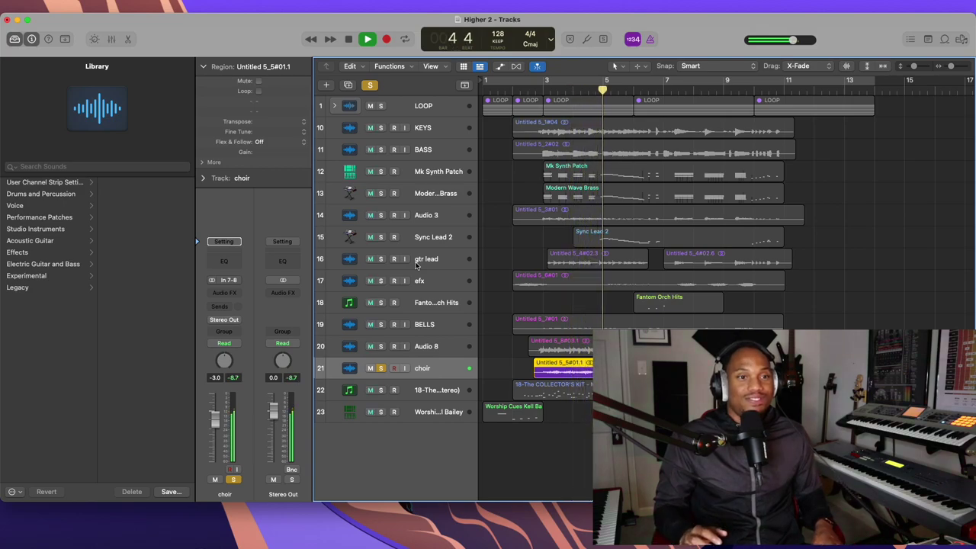
{"action": "key", "text": "space"}
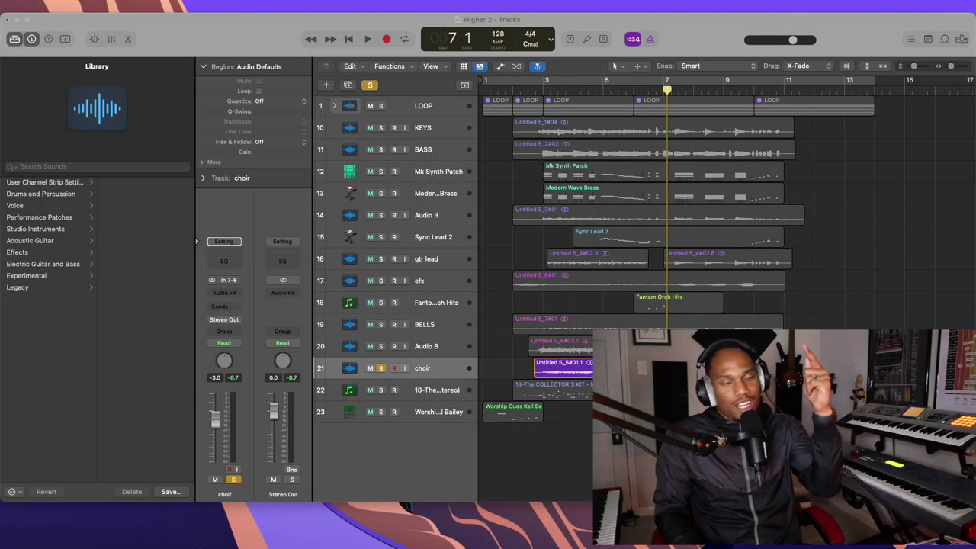
{"action": "left_click", "coordinate": [380, 368]}
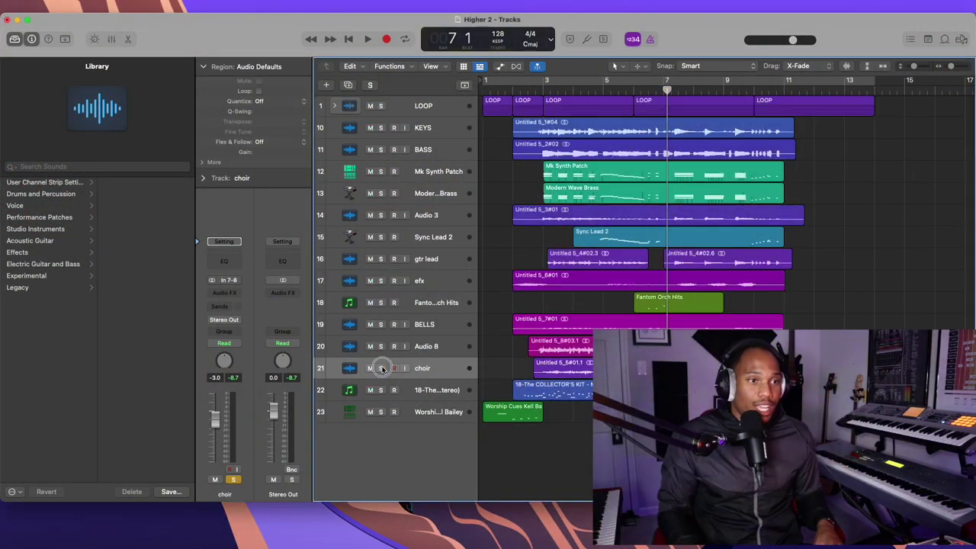
Step: Solo the COLLECTOR'S KIT Maple Snare drum track, listen to it from bar 2, and clear its solo
{"action": "left_click", "coordinate": [410, 393]}
{"action": "left_click", "coordinate": [380, 390]}
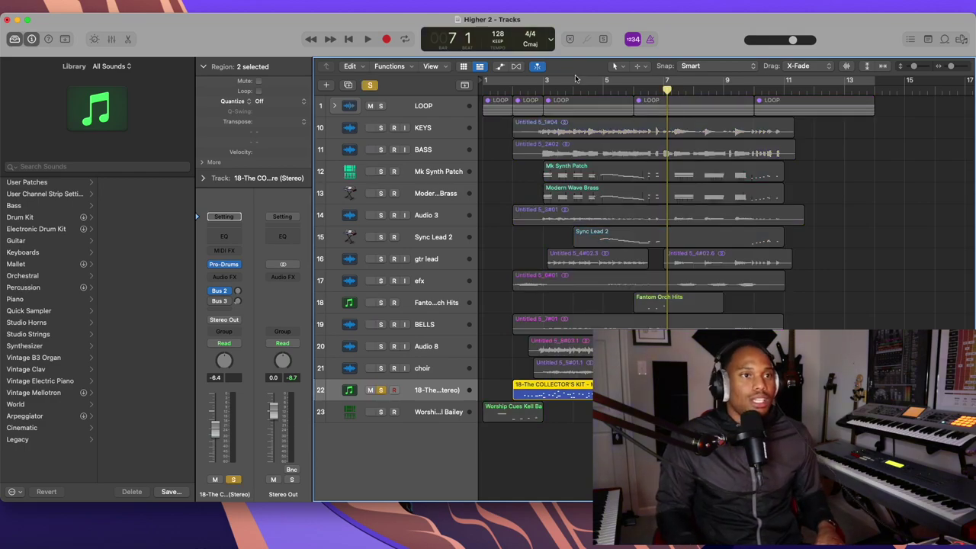
{"action": "left_click", "coordinate": [513, 90]}
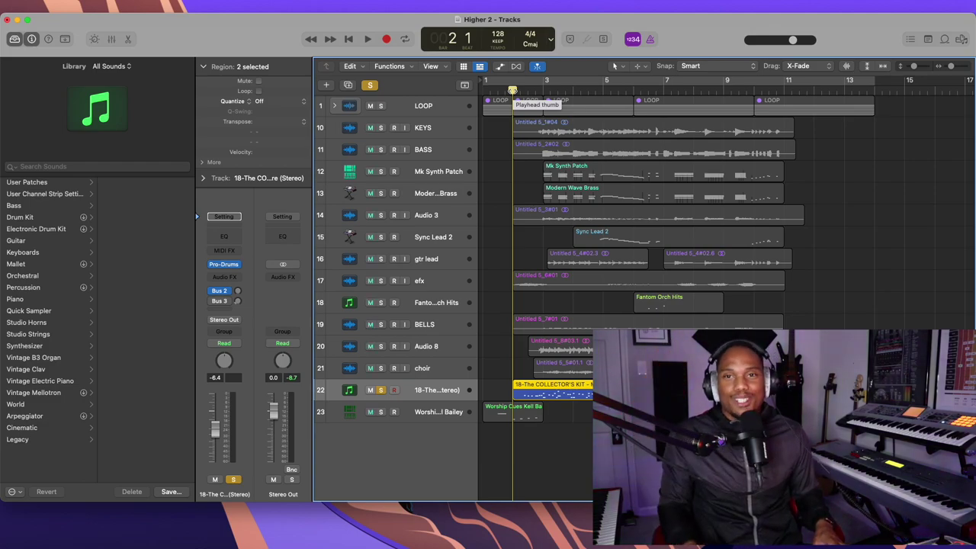
{"action": "key", "text": "space"}
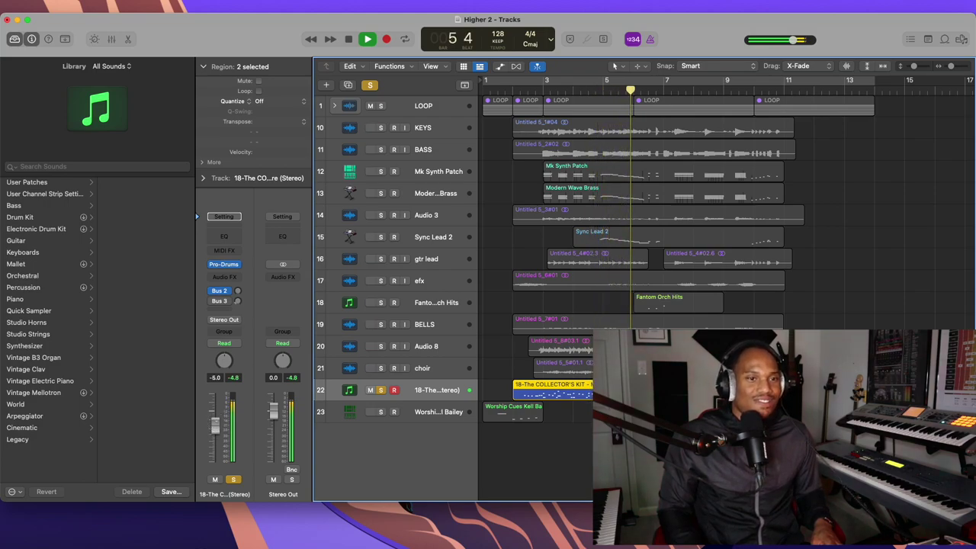
{"action": "key", "text": "space"}
{"action": "left_click", "coordinate": [380, 390]}
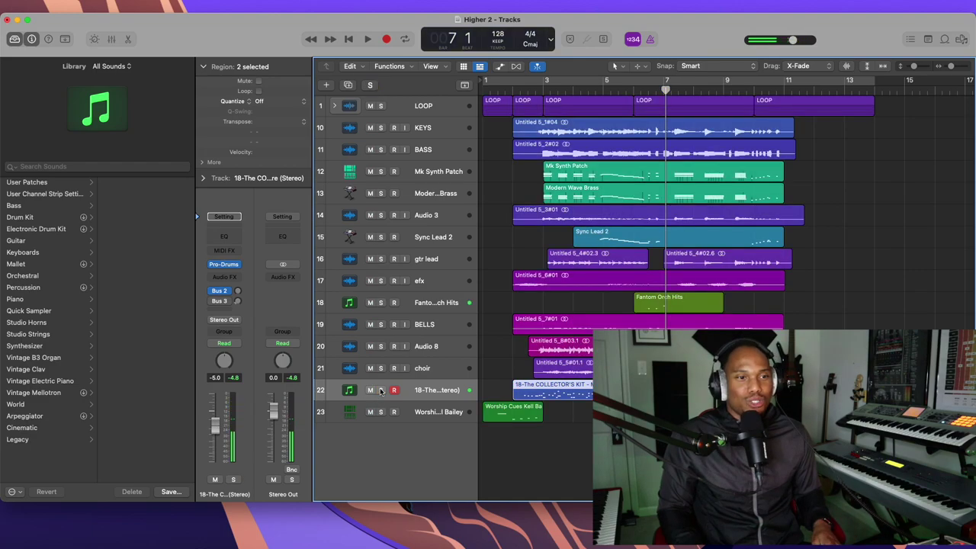